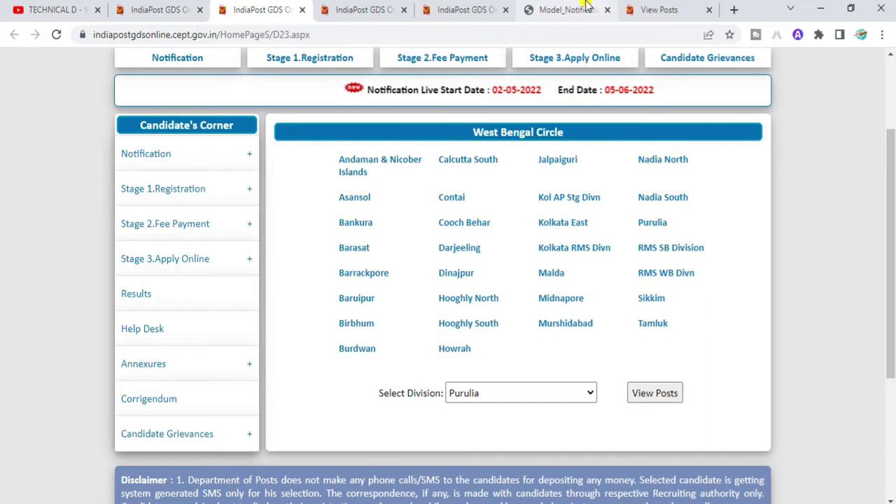
Open the Stage 1 Registration page from the Candidate's Corner menu
mouse_move(122, 166)
mouse_move(145, 194)
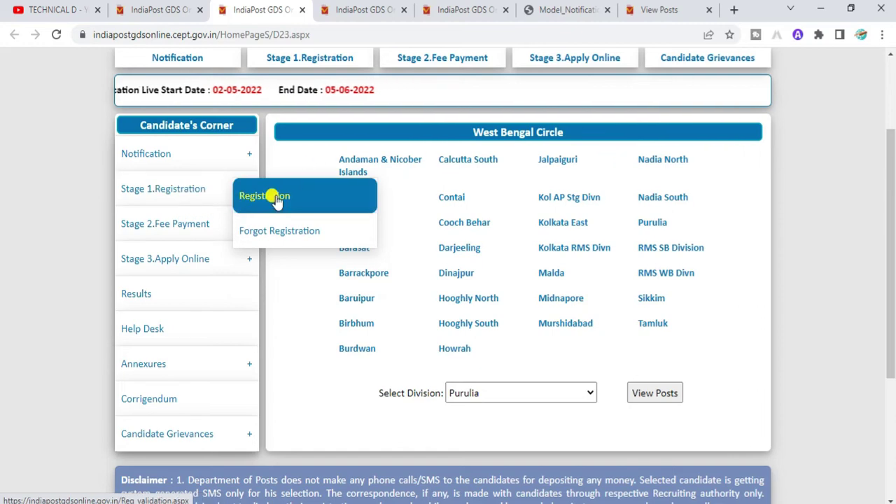
mouse_move(190, 219)
mouse_move(202, 194)
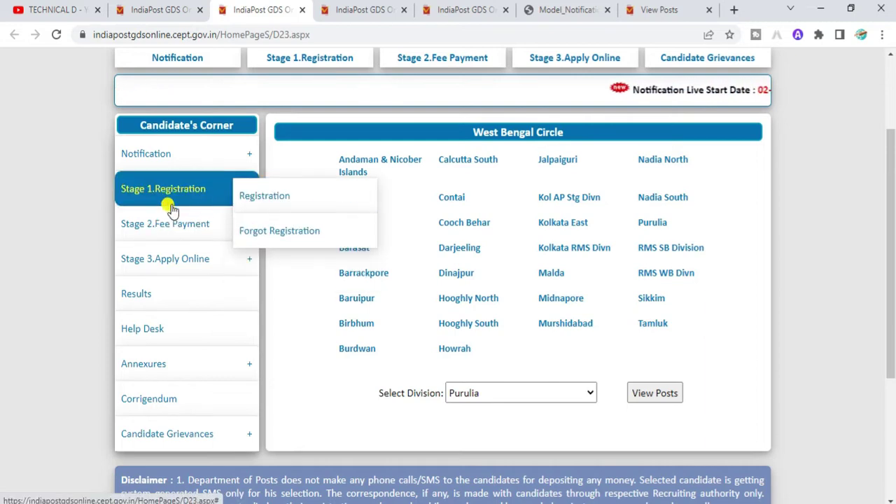
click(252, 200)
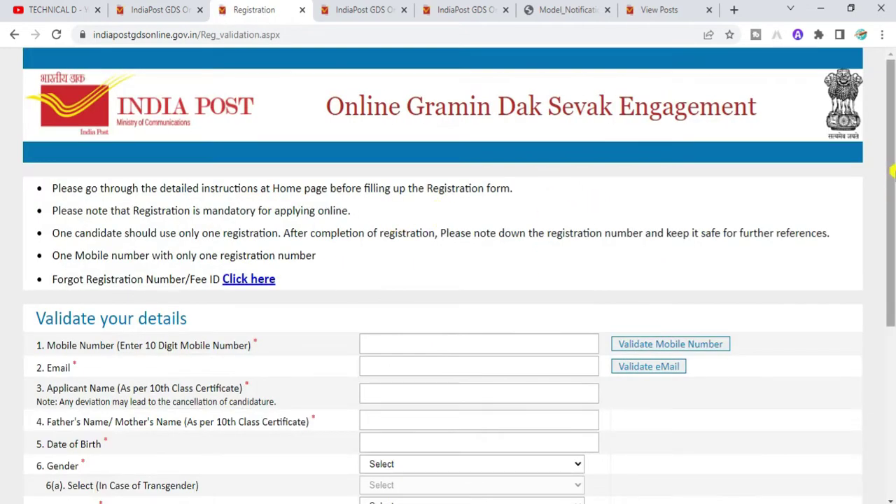
Review the Mobile Number, Email, name and Date of Birth fields without entering anything
drag(891, 194, 893, 256)
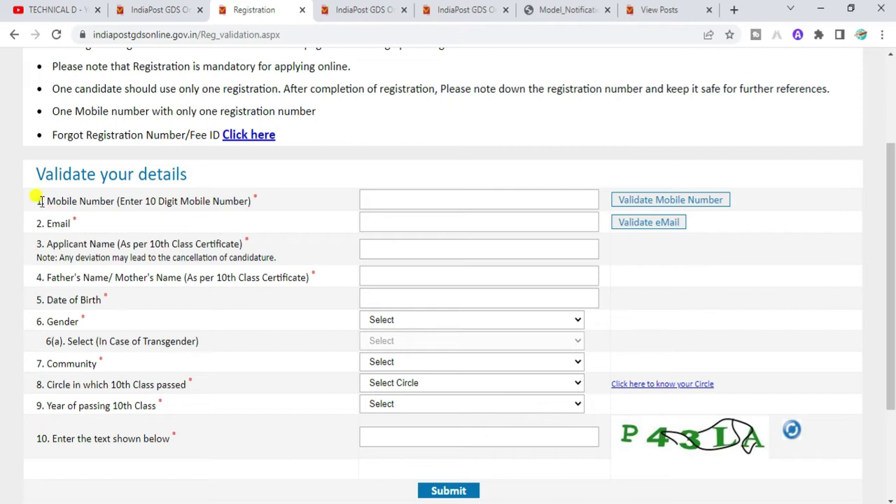
drag(39, 199, 262, 207)
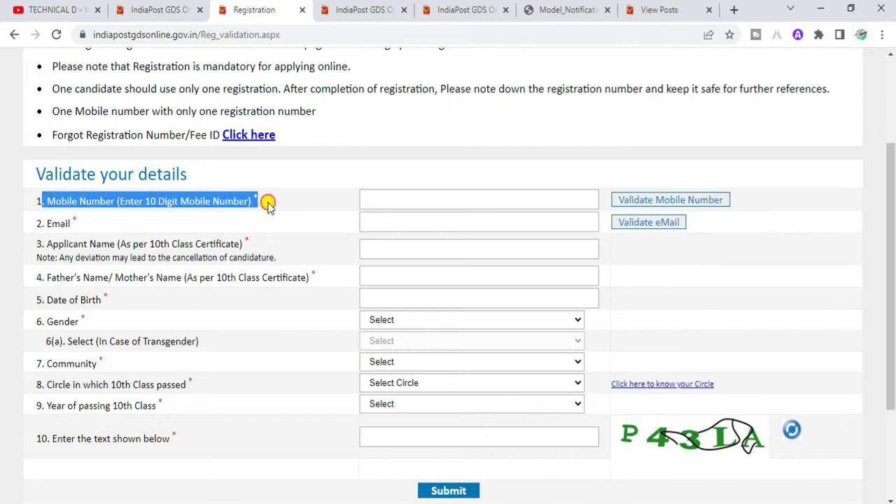
click(37, 253)
drag(39, 238, 79, 231)
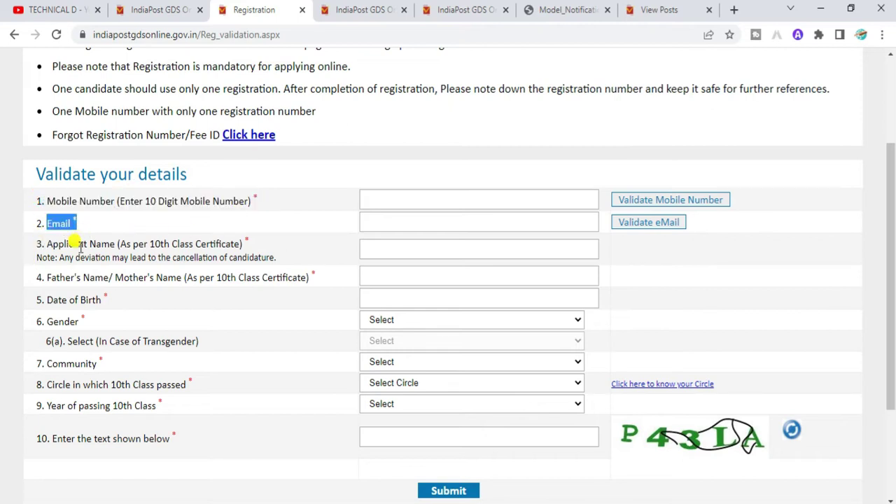
click(146, 261)
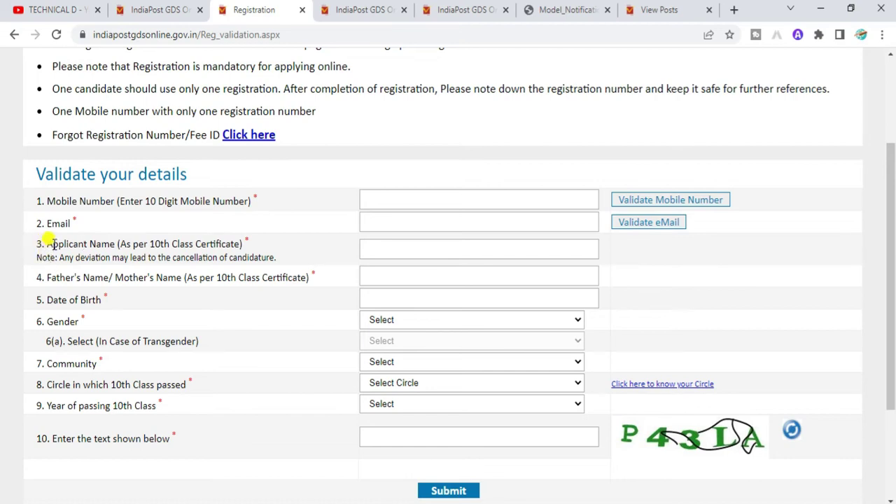
click(376, 247)
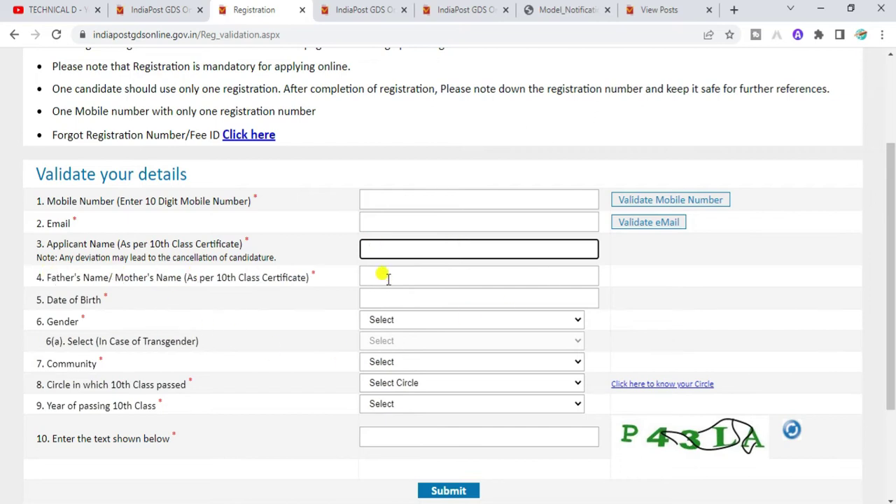
click(420, 276)
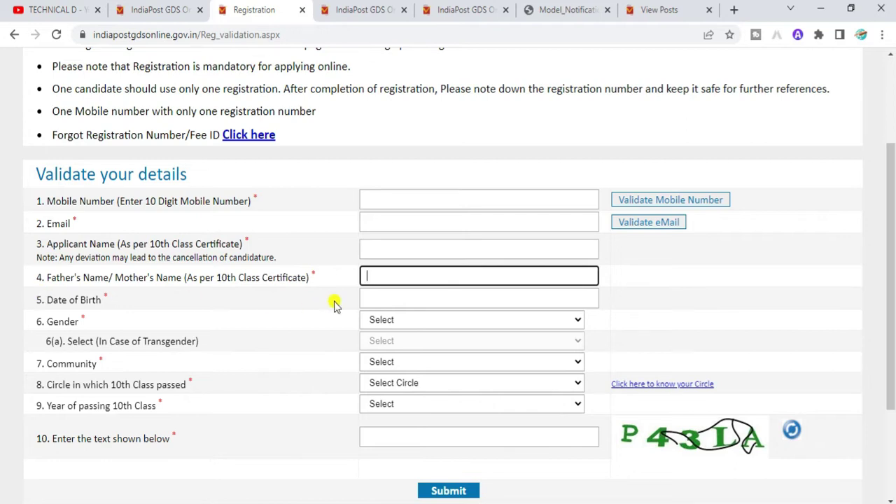
click(402, 303)
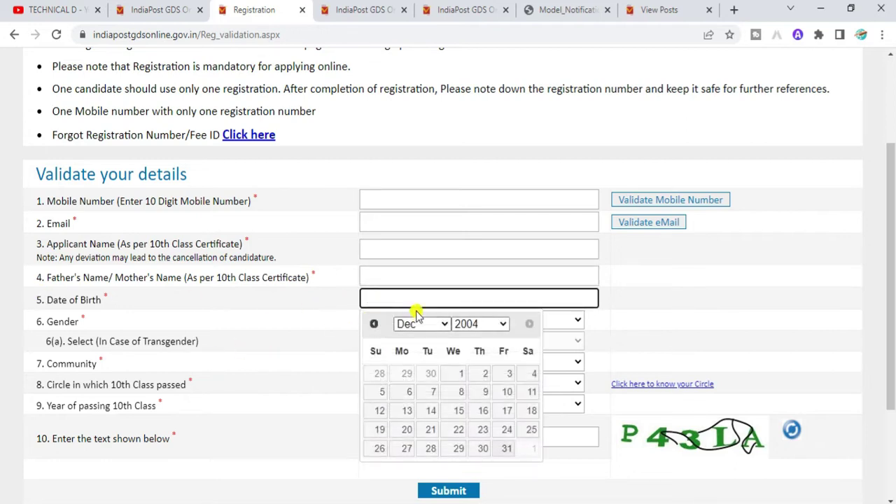
click(113, 336)
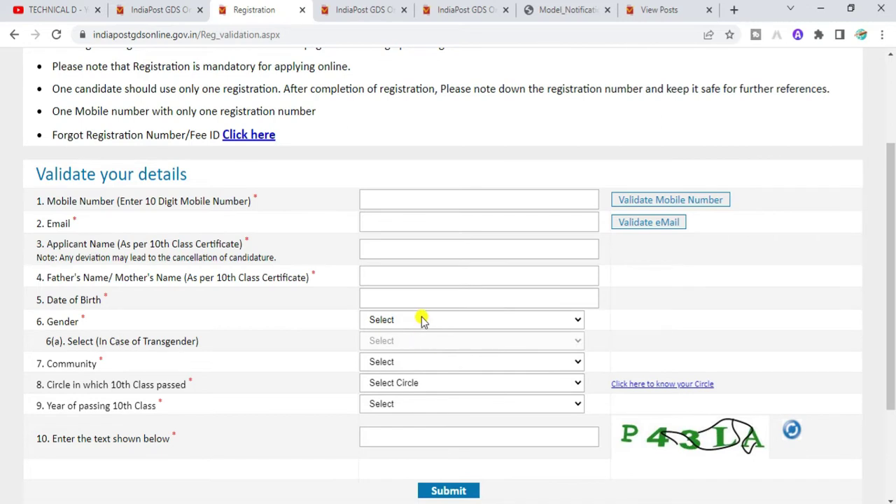
Inspect the Community, 10th-class circle and passing-year dropdowns, leaving each unselected
click(387, 365)
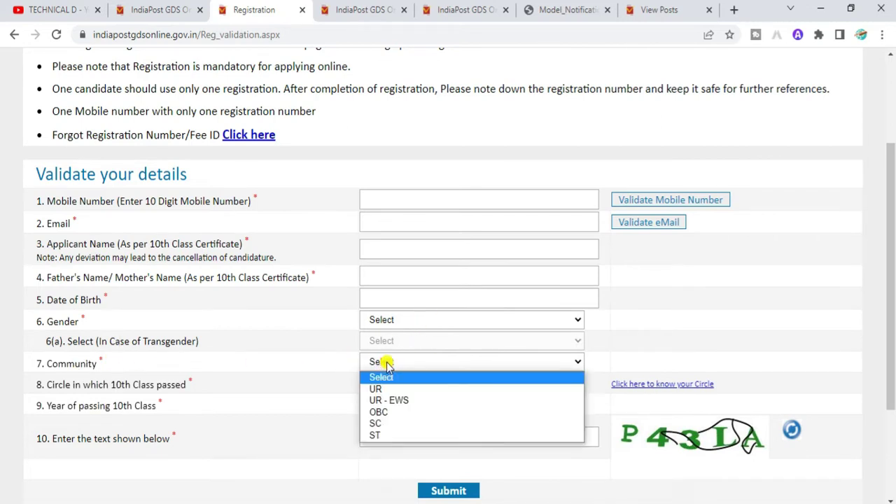
click(394, 366)
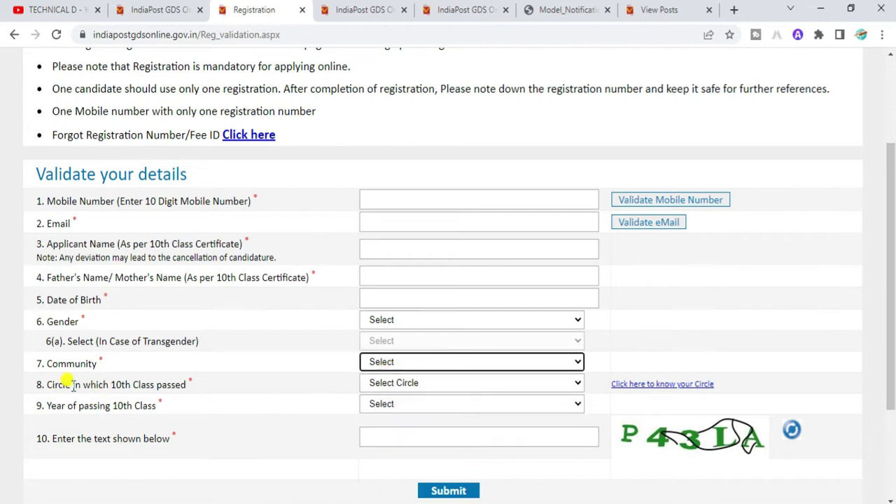
click(393, 383)
scroll(426, 410, down, 3)
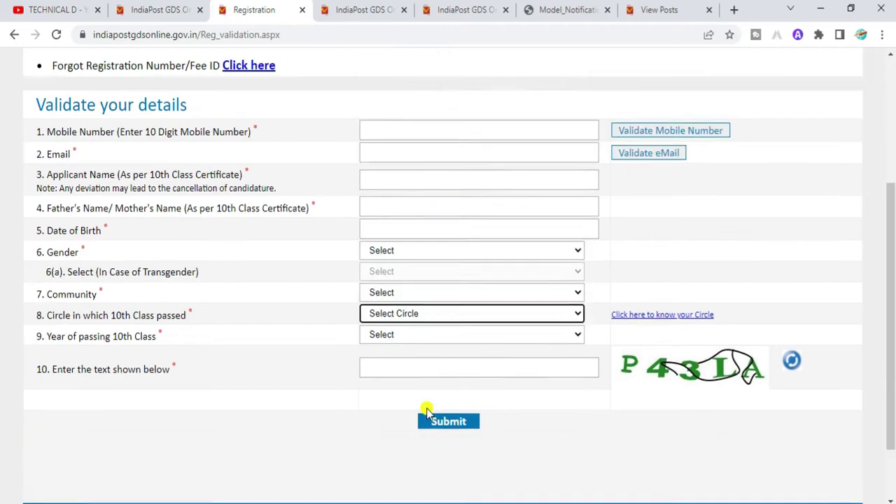
click(399, 234)
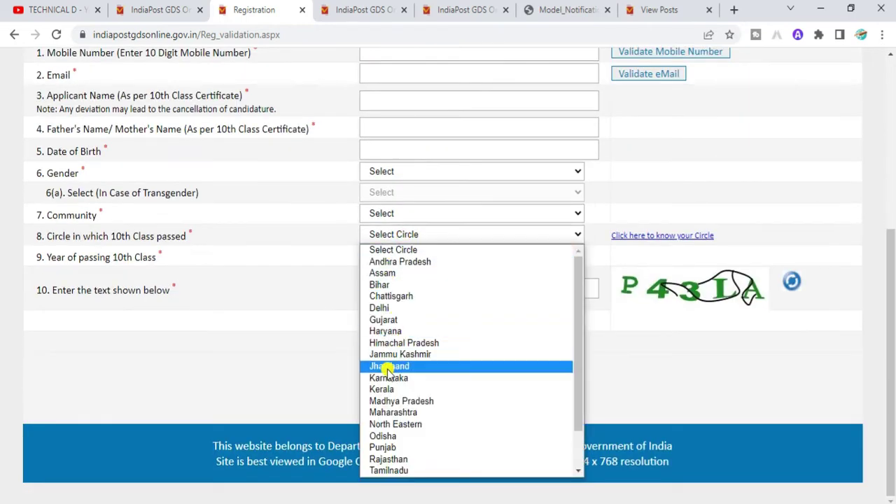
click(276, 303)
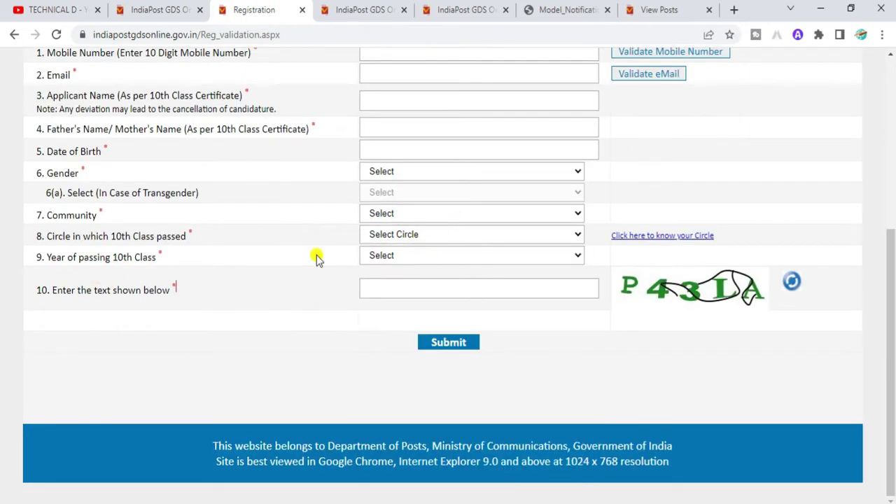
click(422, 256)
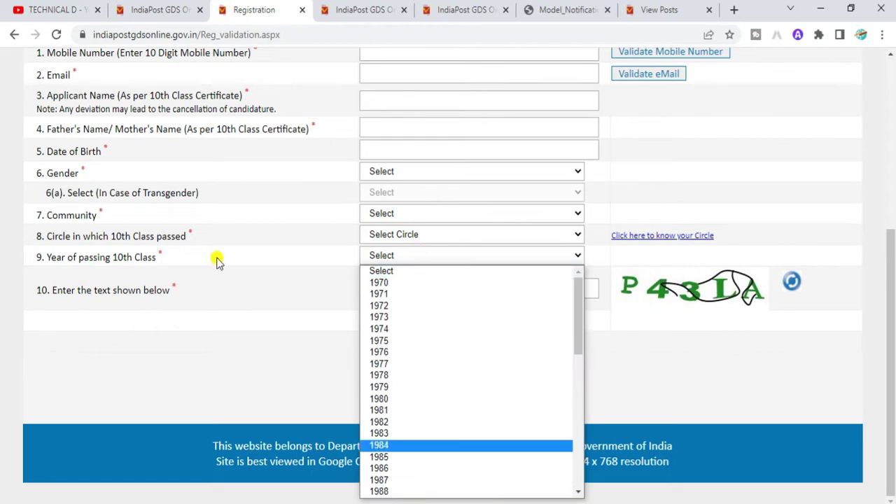
click(285, 256)
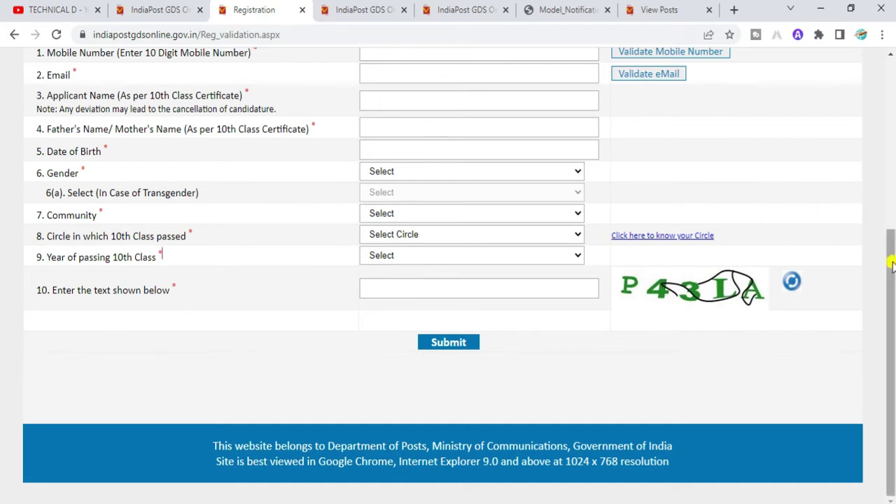
scroll(777, 168, up, 3)
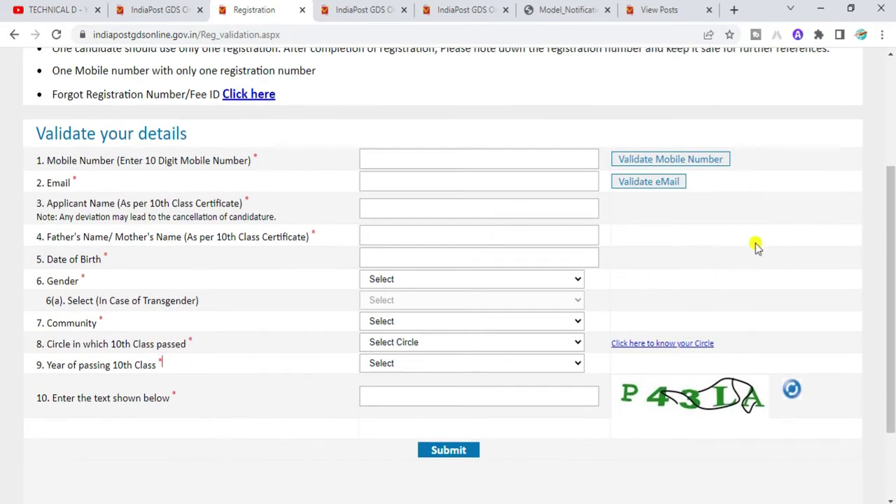
scroll(890, 240, up, 1)
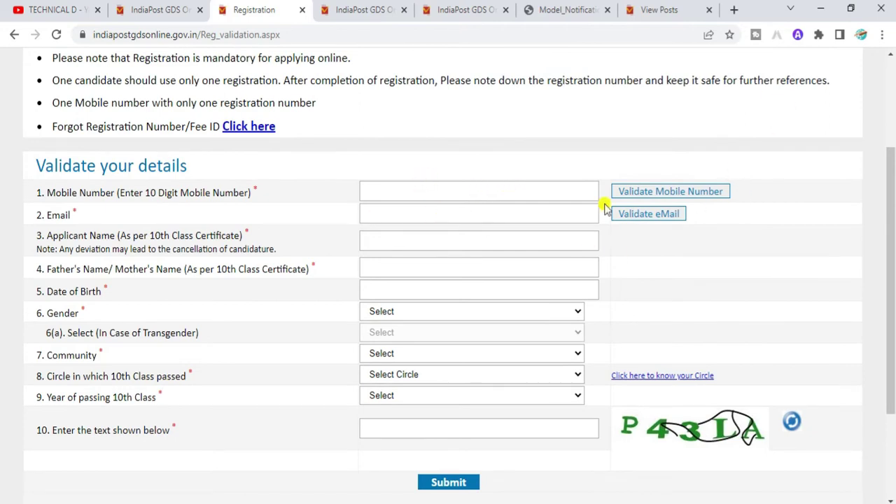
Enter the mobile number and validate it with the OTP sent to the phone
click(375, 190)
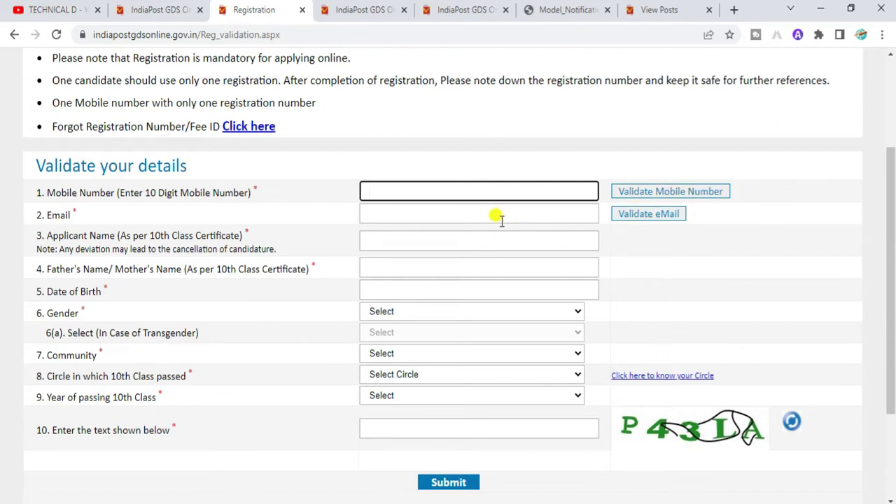
click(449, 212)
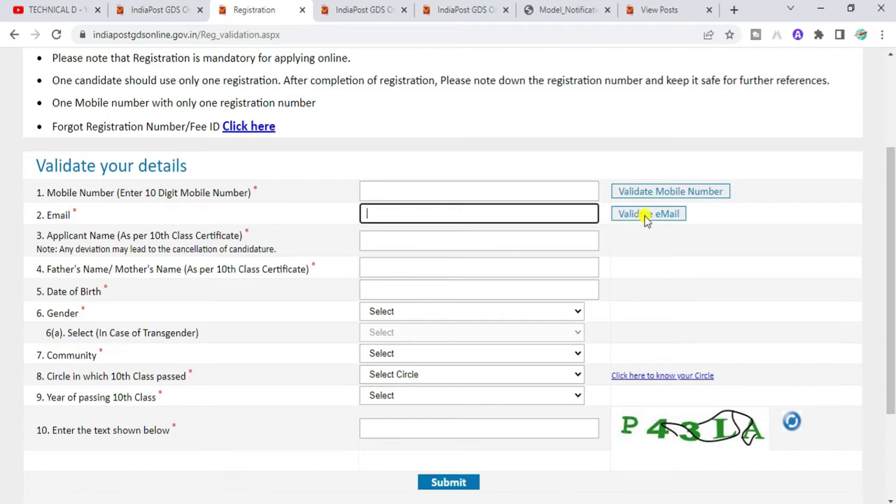
click(372, 190)
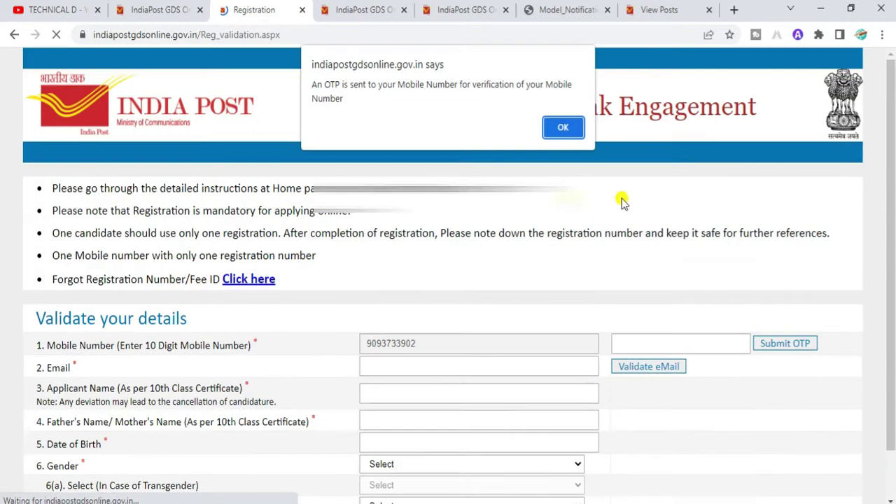
click(556, 124)
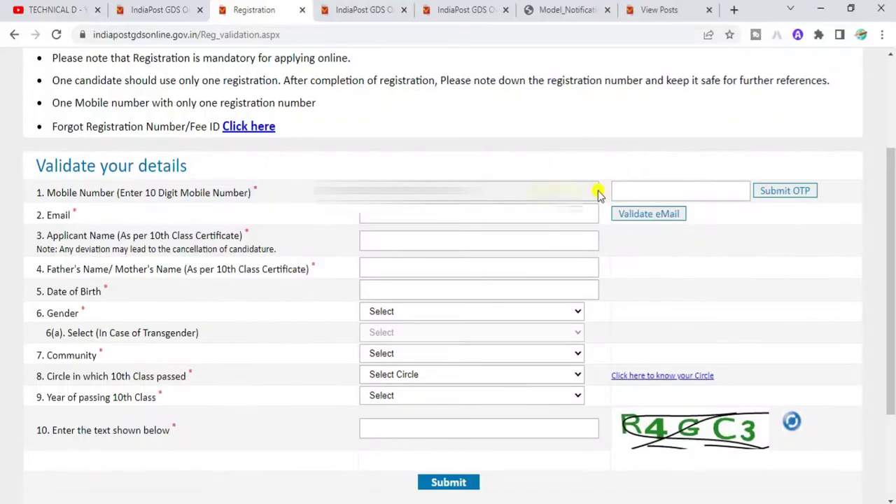
click(677, 191)
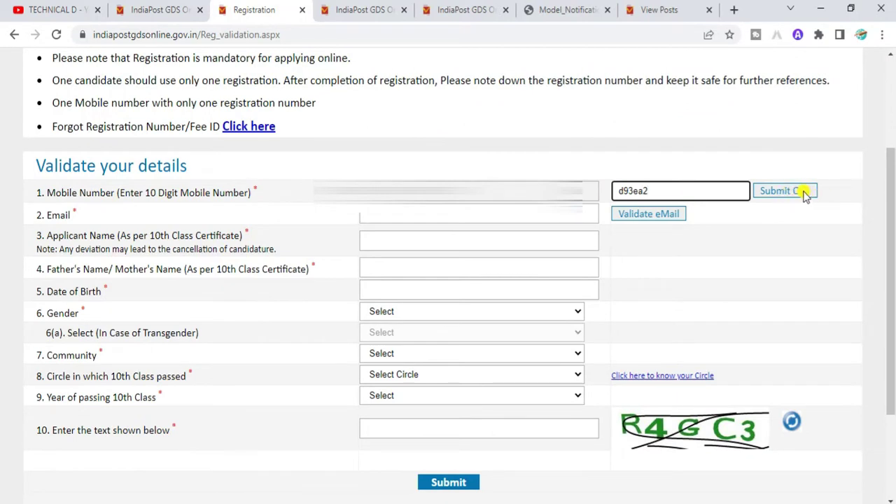
click(803, 192)
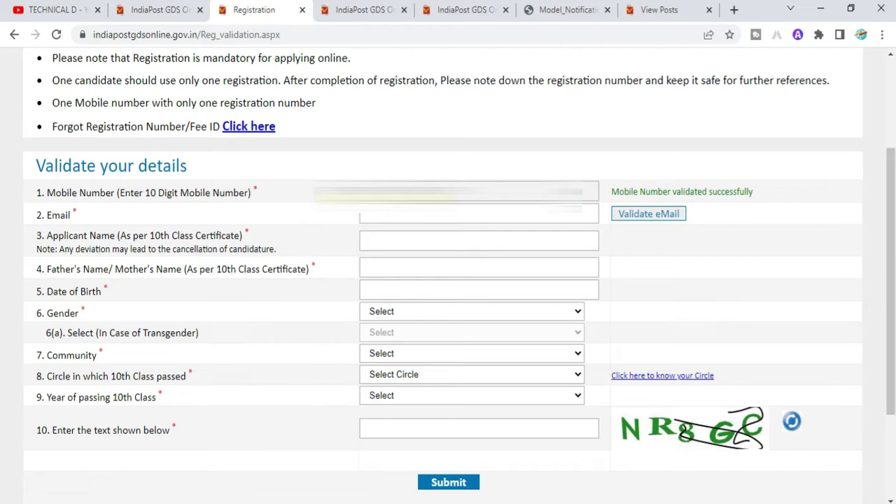
Enter the email address and validate it
click(366, 214)
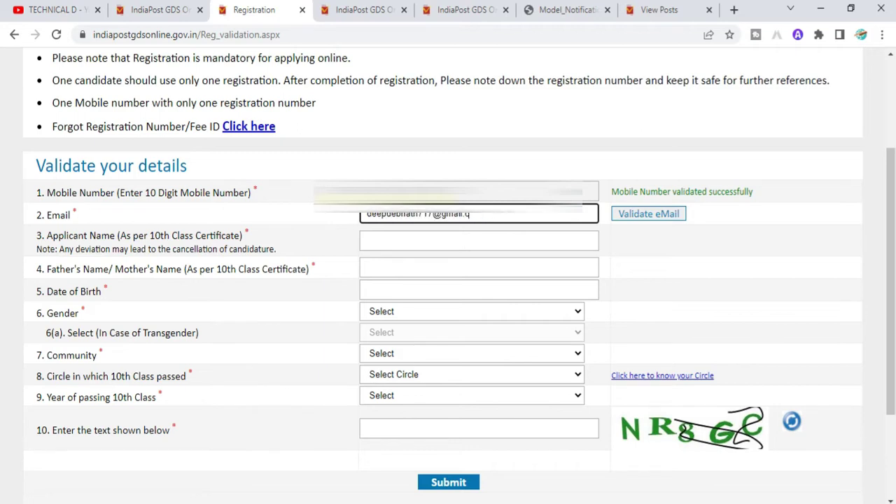
click(644, 213)
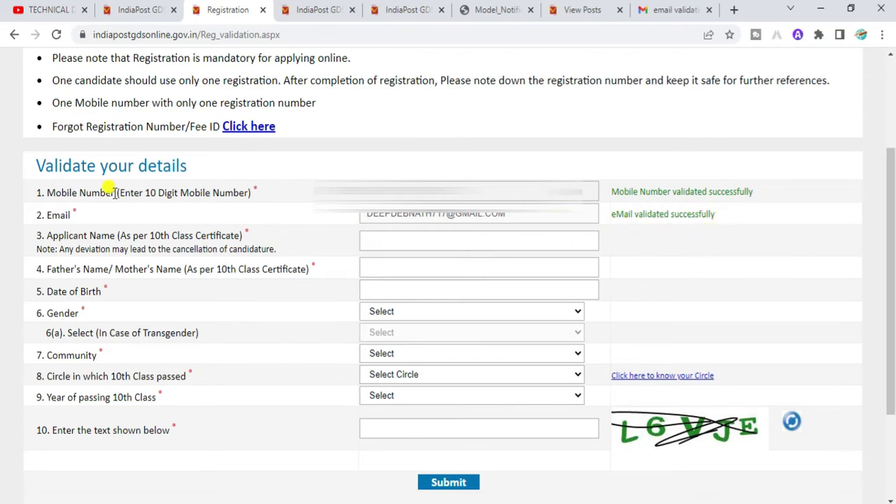
drag(46, 235, 101, 235)
Fill in the applicant's name and the father's name
click(376, 236)
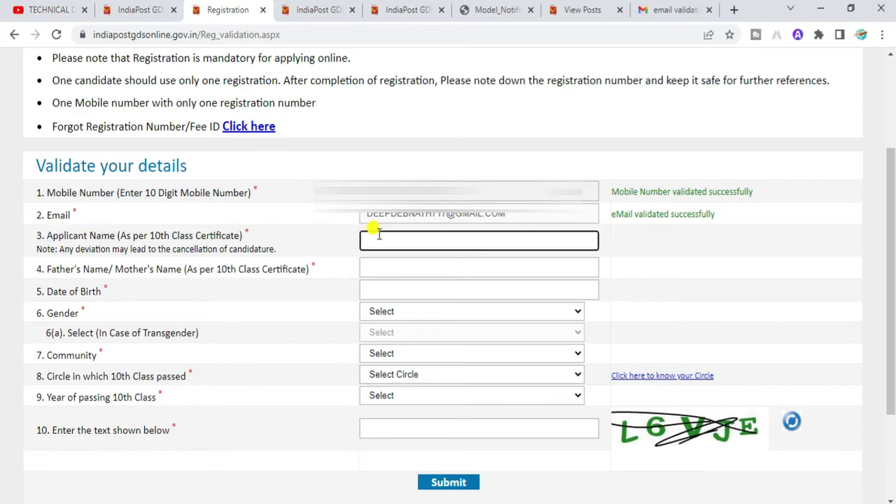
click(396, 269)
click(397, 293)
click(444, 315)
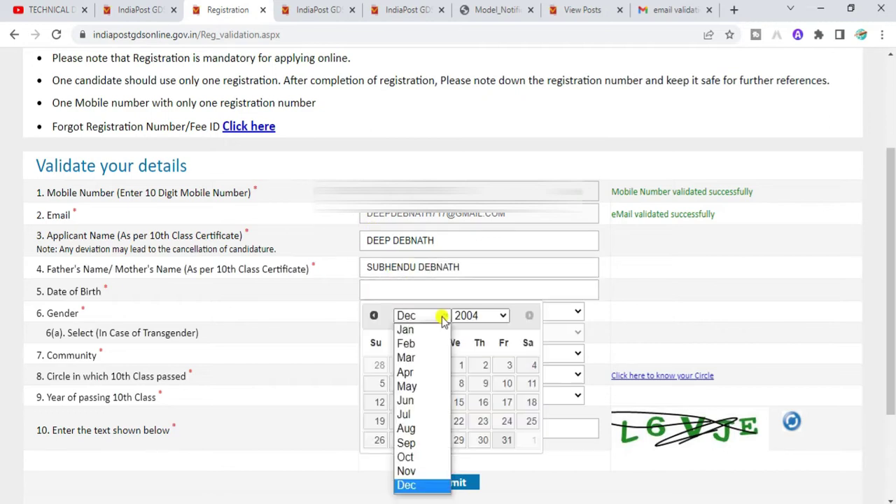
click(410, 370)
click(472, 316)
click(467, 169)
click(456, 421)
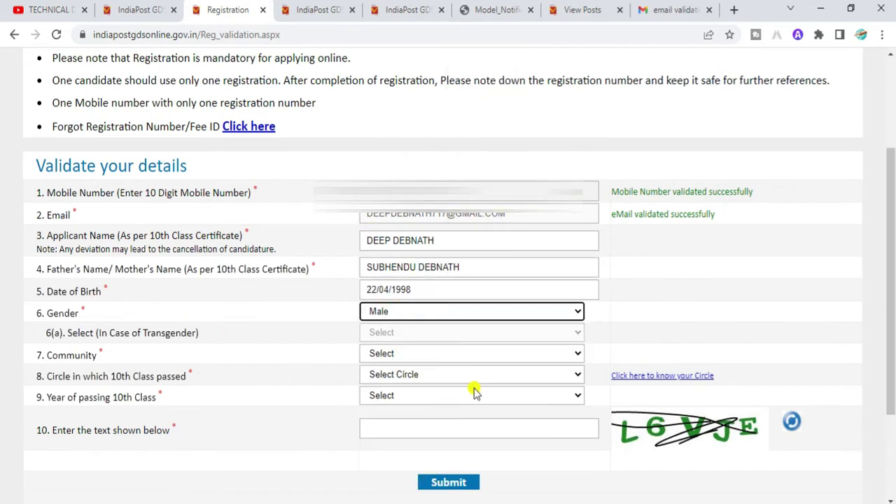
Choose West Bengal as the 10th-class circle, 2014 as passing year, and enter the captcha
click(394, 376)
click(402, 396)
scroll(409, 383, down, 5)
click(442, 236)
scroll(340, 354, down, 2)
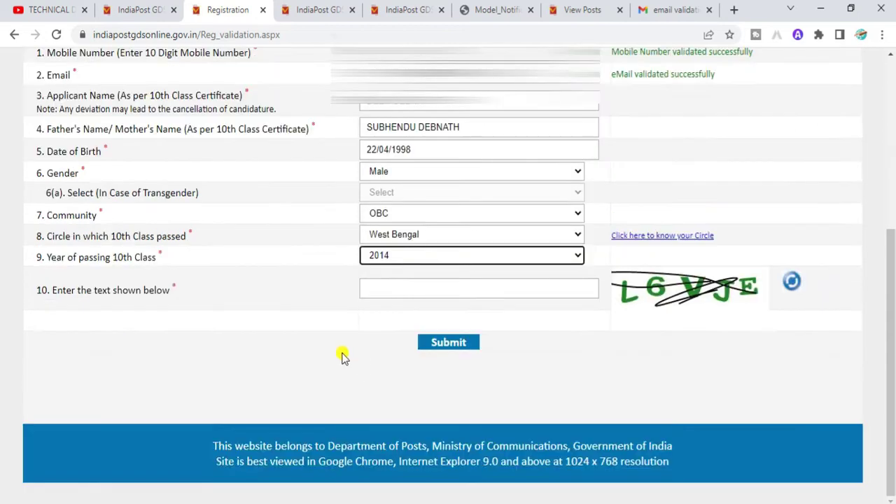
click(400, 288)
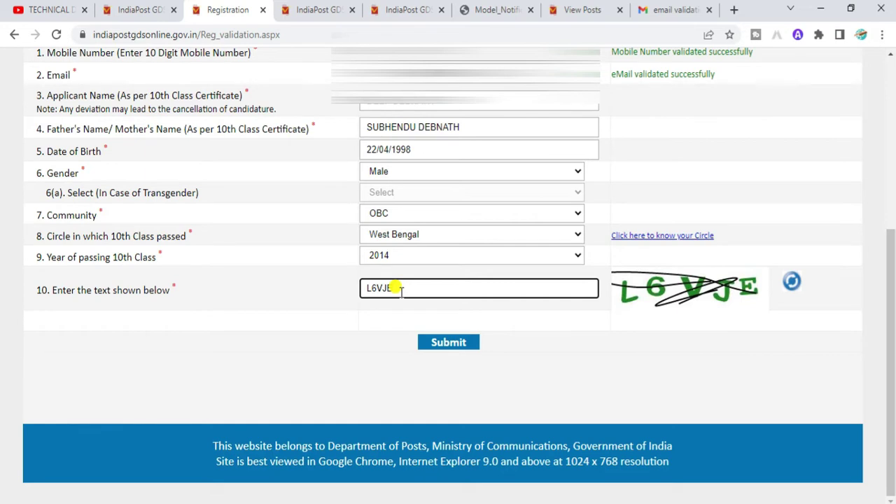
scroll(458, 420, up, 1)
Submit the validated details and acknowledge the first-stage-completed message
click(449, 418)
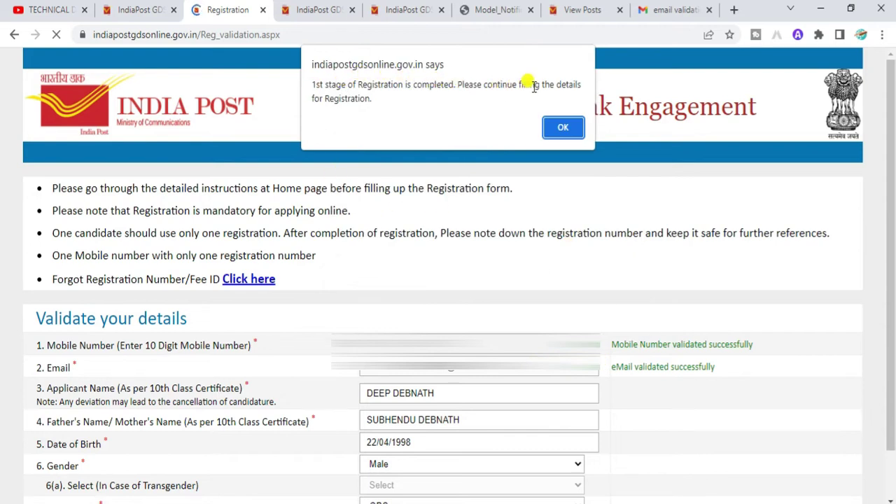
click(565, 128)
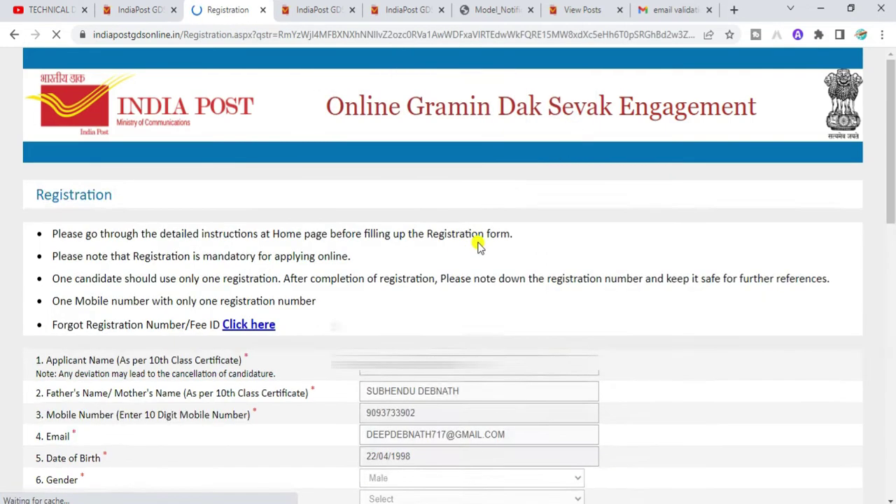
scroll(476, 244, down, 8)
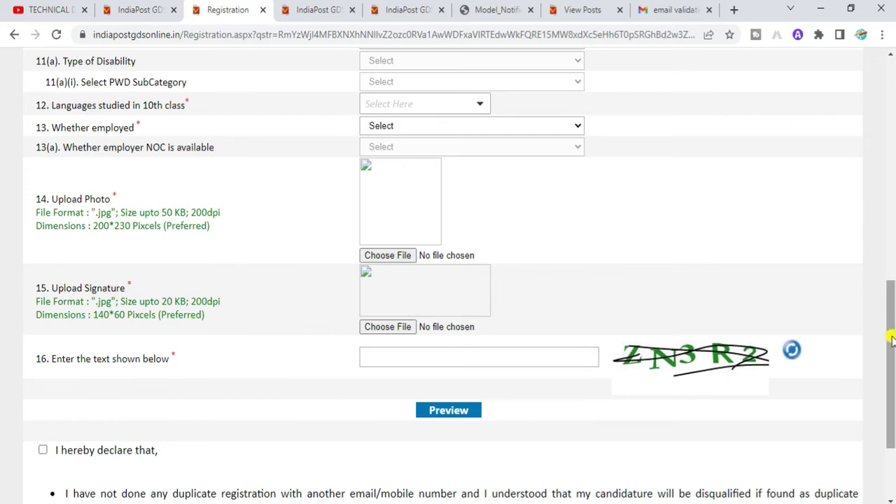
Review the blank Aadhaar Number and disability fields of the continuation section
drag(893, 334, 884, 283)
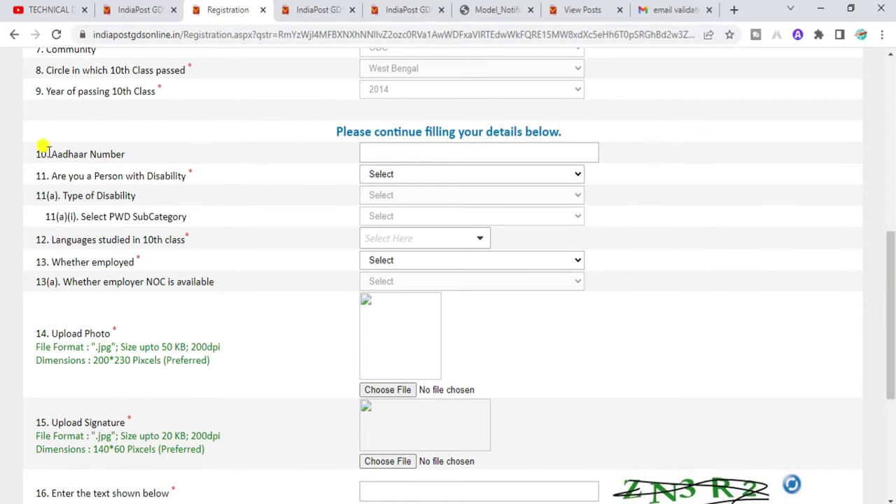
drag(47, 149, 111, 143)
click(114, 143)
click(392, 149)
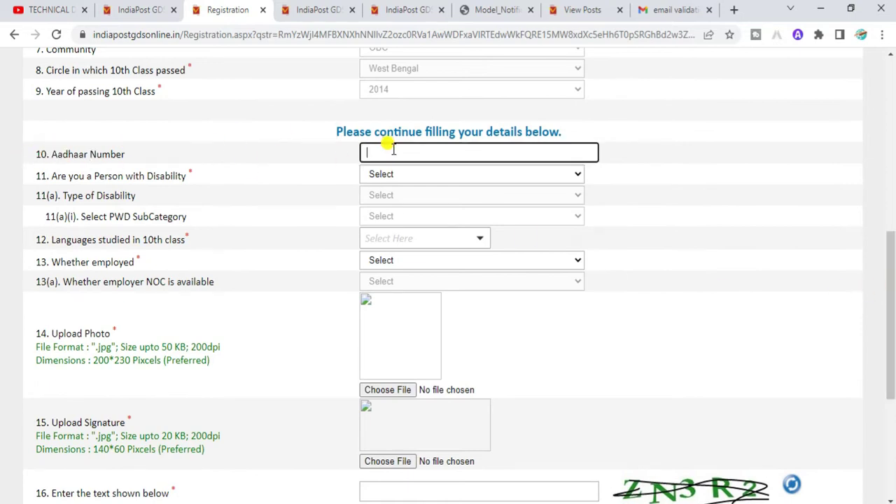
click(257, 215)
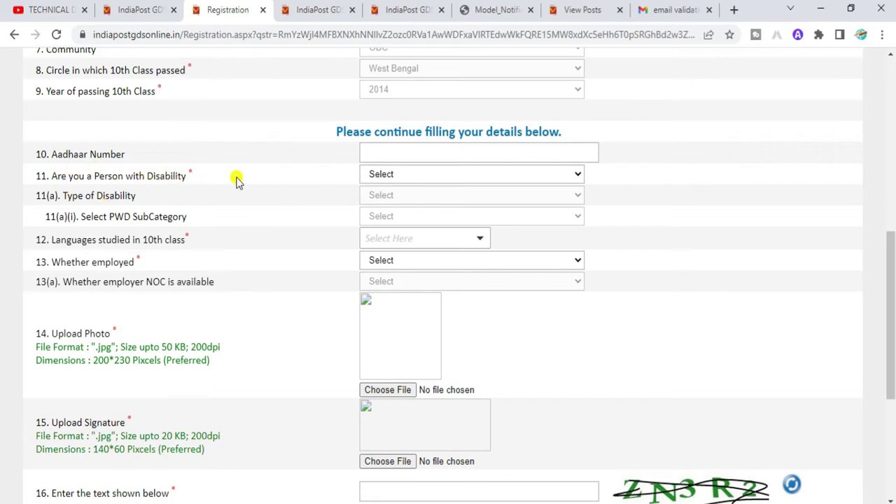
click(435, 175)
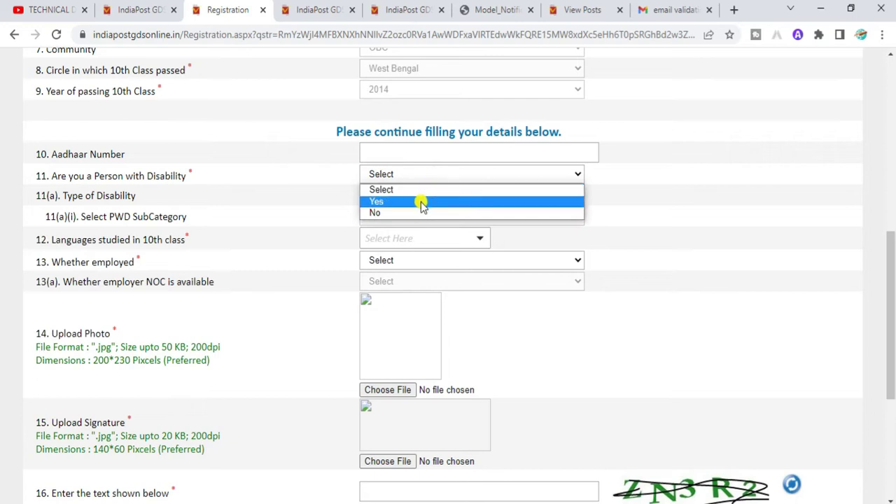
click(284, 216)
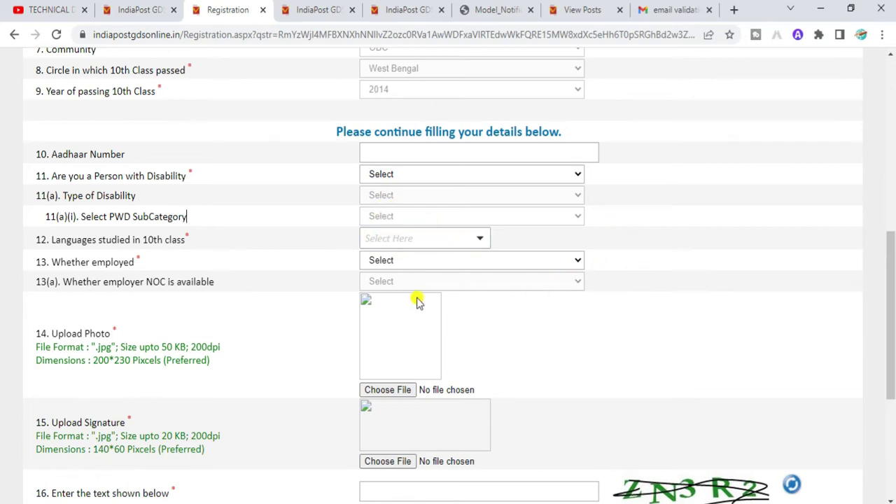
drag(53, 240, 194, 240)
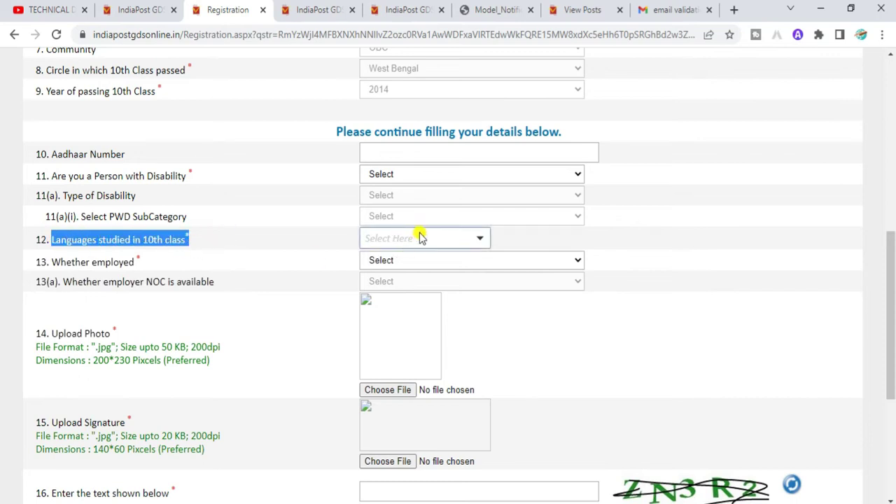
click(248, 248)
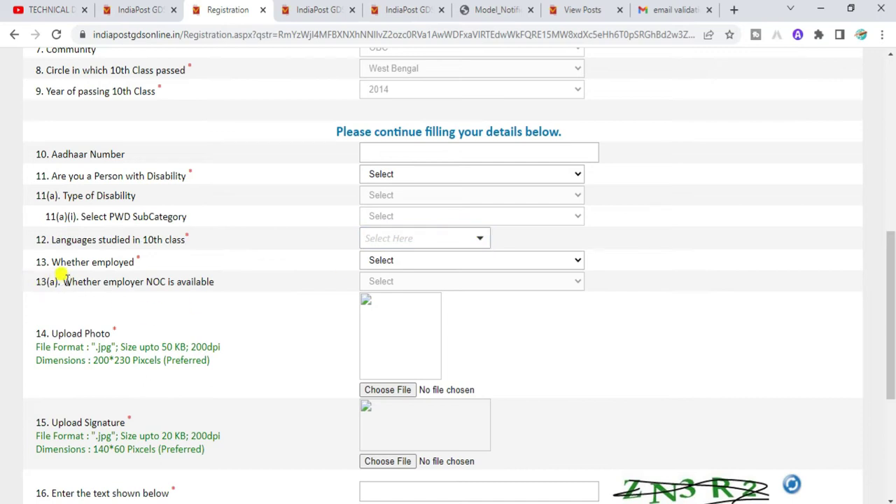
click(381, 266)
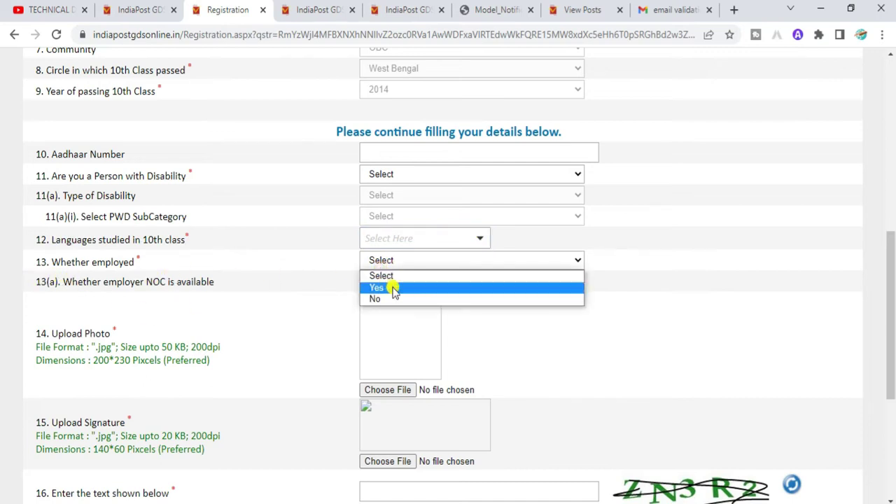
click(269, 277)
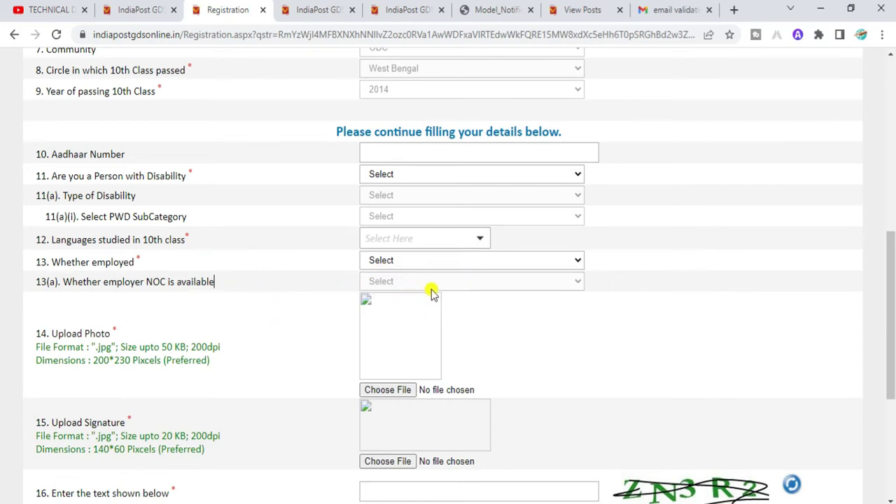
drag(892, 269, 886, 300)
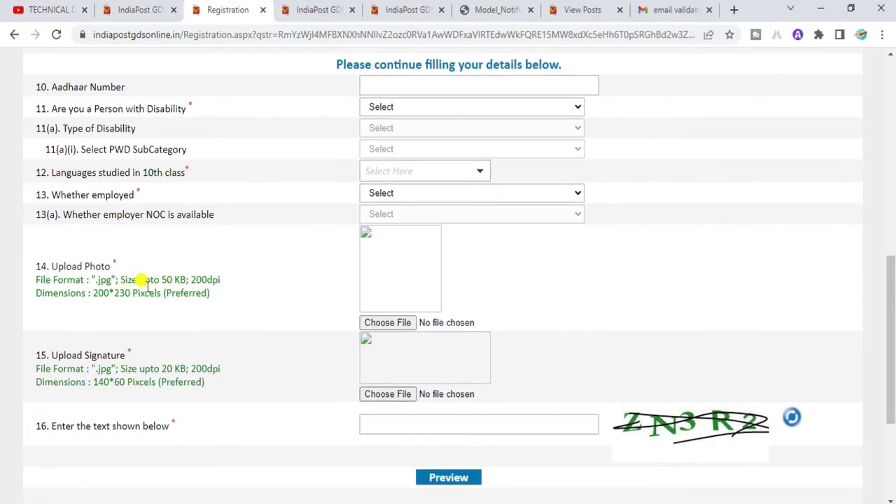
drag(144, 280, 180, 280)
click(180, 280)
drag(53, 356, 104, 355)
click(140, 354)
drag(162, 369, 185, 369)
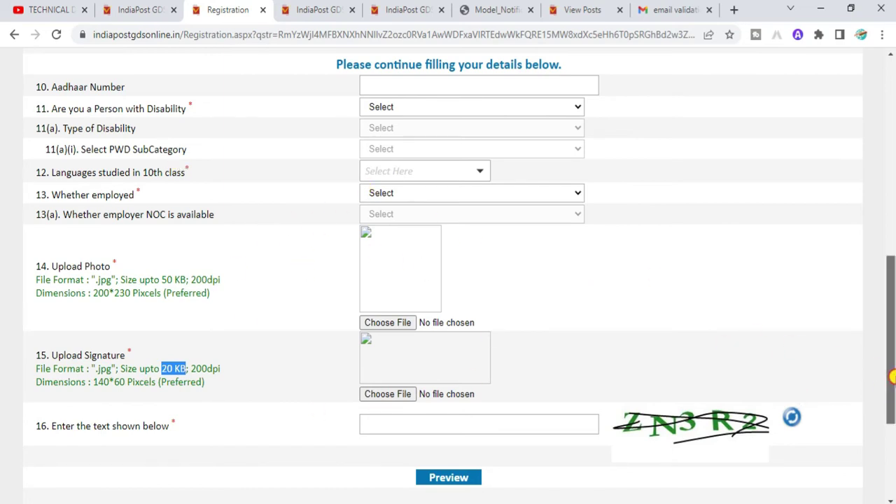
drag(890, 350, 891, 343)
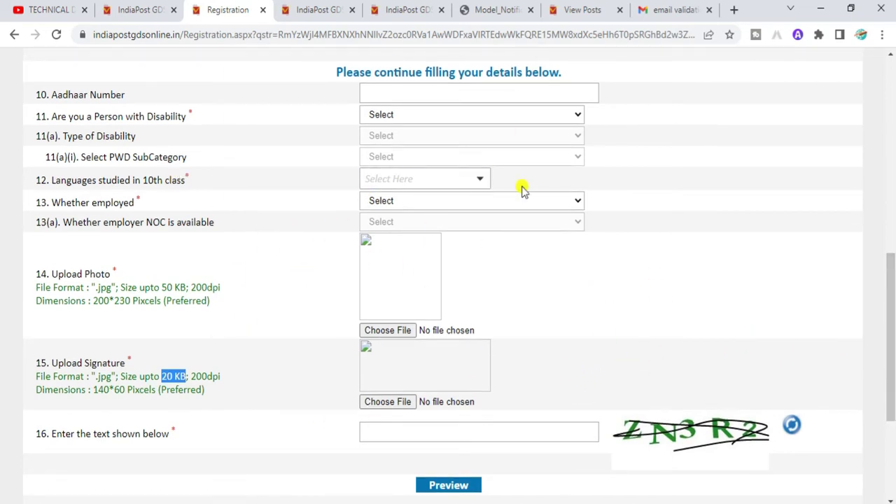
click(450, 94)
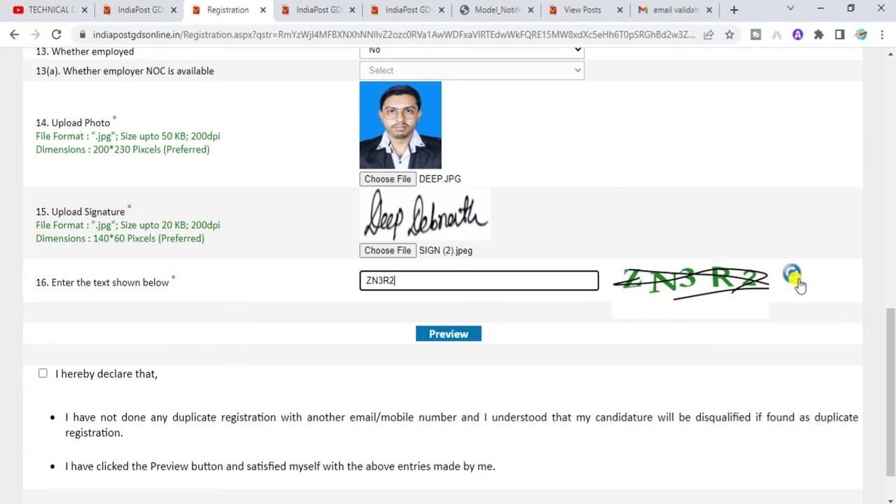
Select Bengali as the language studied and answer No to being employed
drag(890, 350, 889, 300)
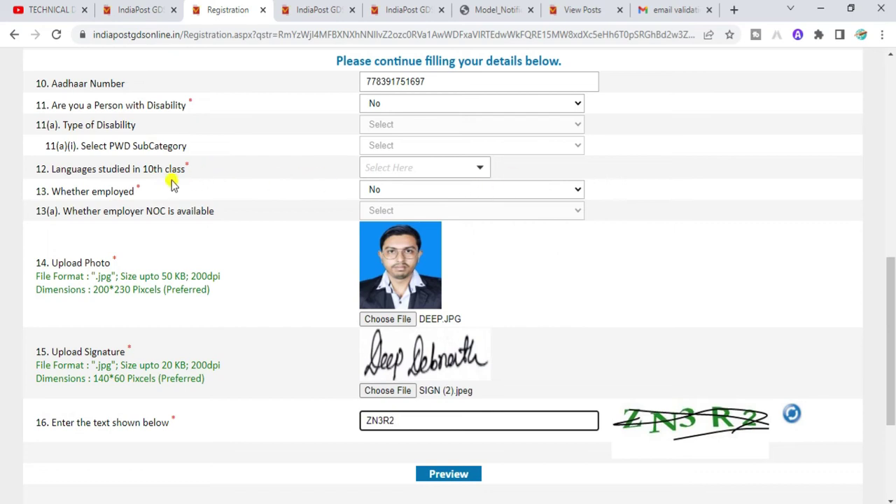
click(397, 163)
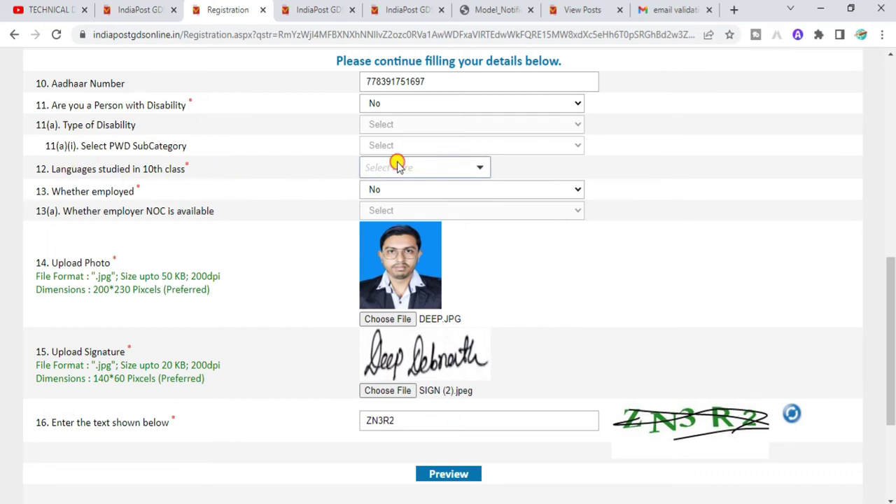
click(372, 220)
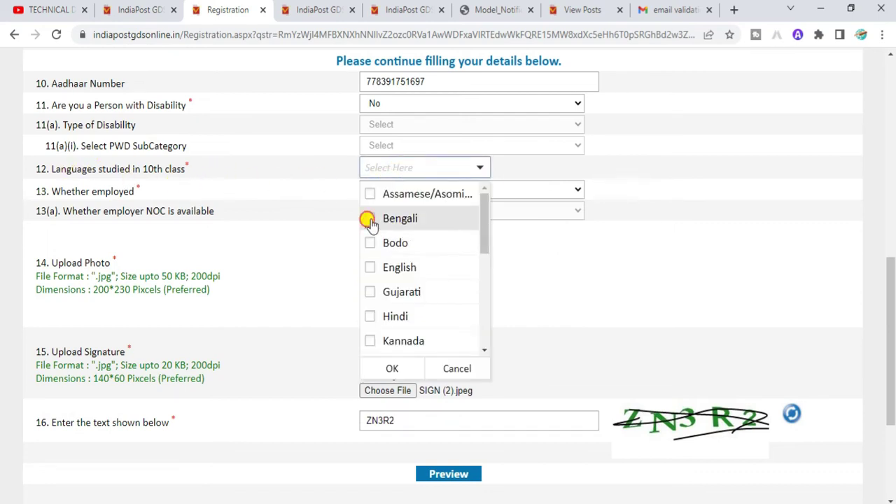
click(392, 368)
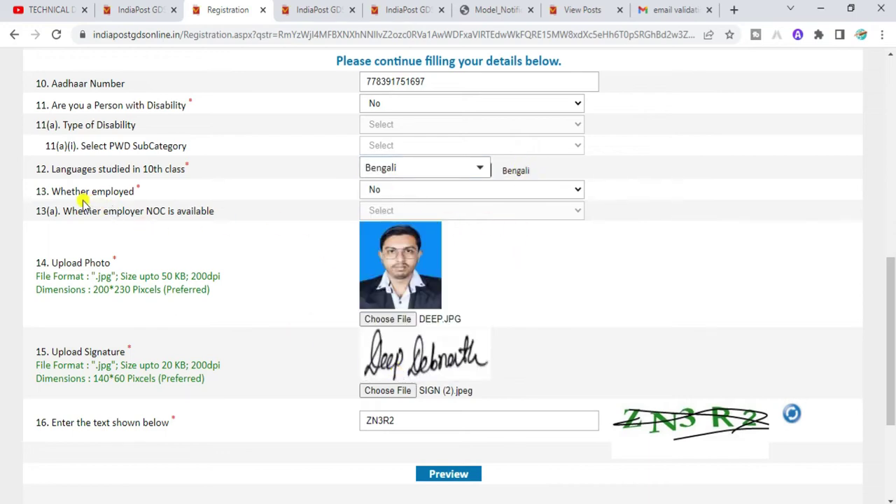
click(413, 188)
click(410, 227)
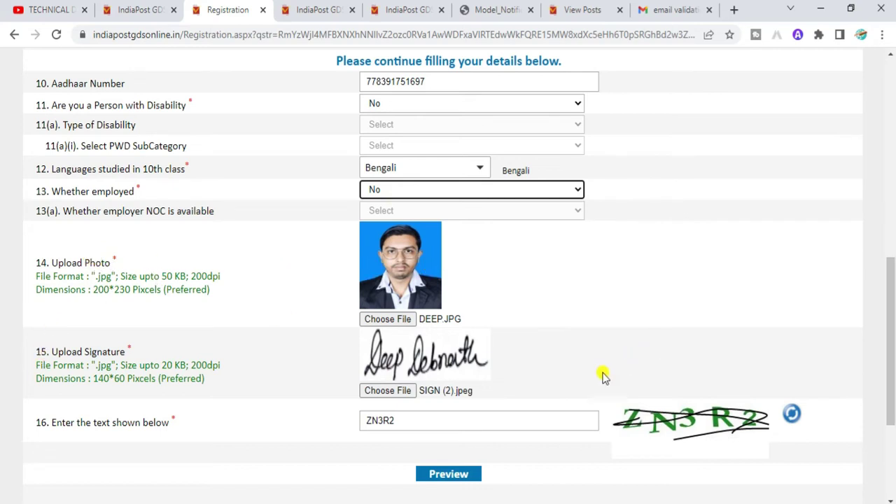
scroll(884, 364, down, 1)
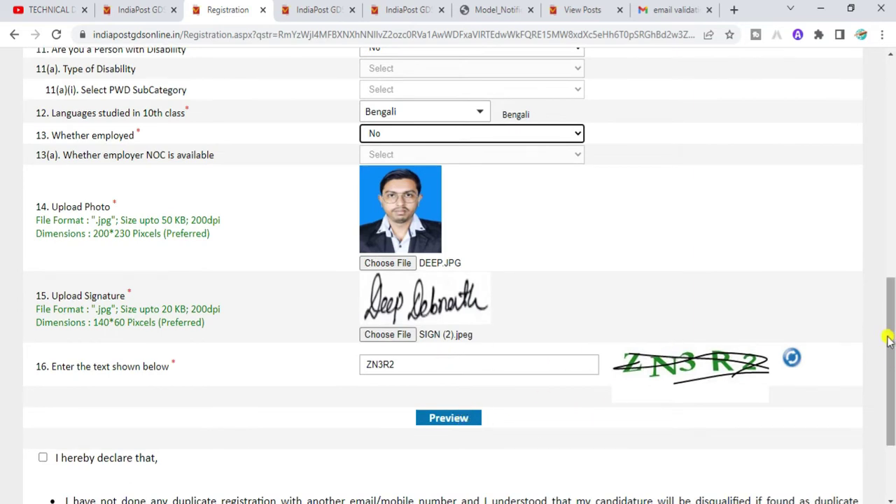
Tick the declaration, attempt to submit, and dismiss the reminder to preview first
drag(886, 336, 891, 364)
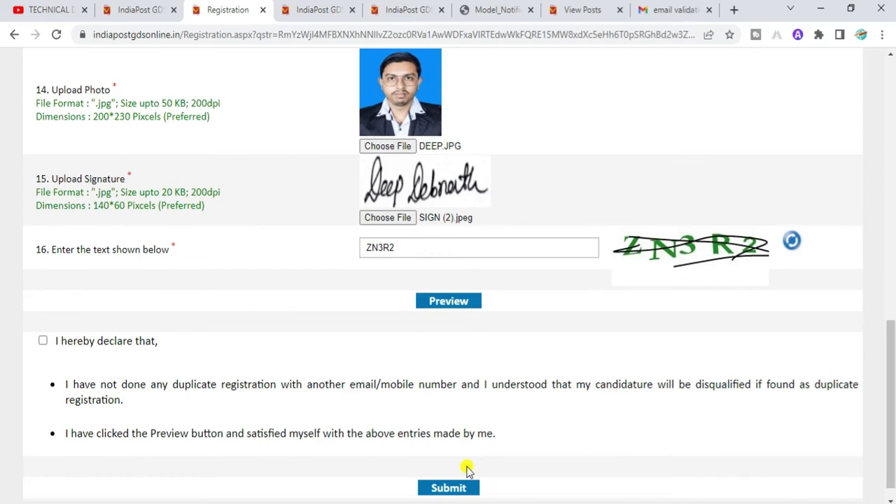
scroll(466, 469, down, 1)
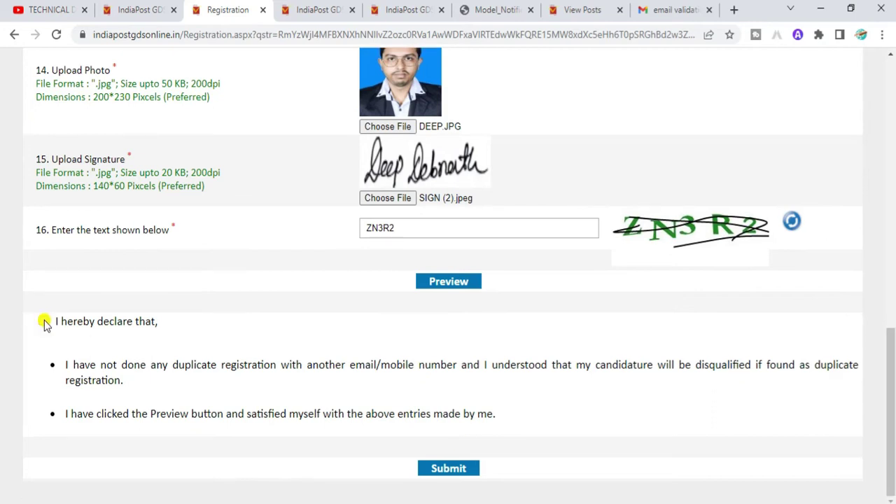
click(43, 322)
click(433, 469)
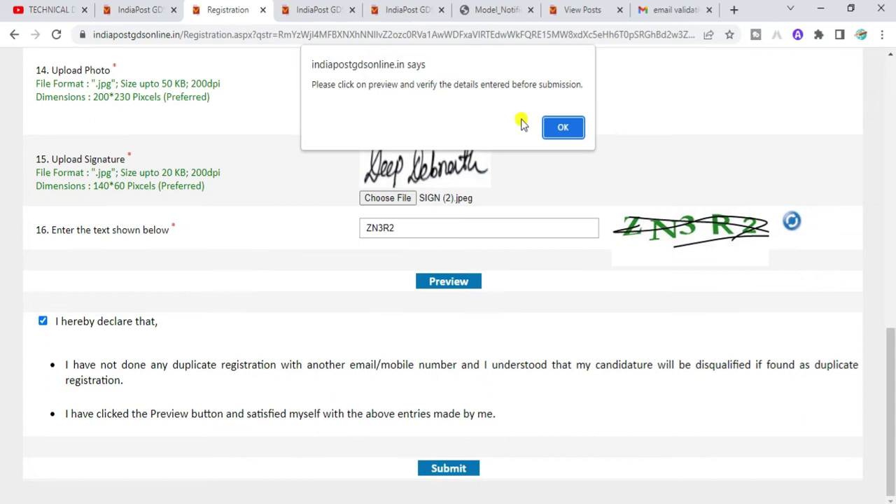
click(316, 85)
drag(317, 85, 578, 85)
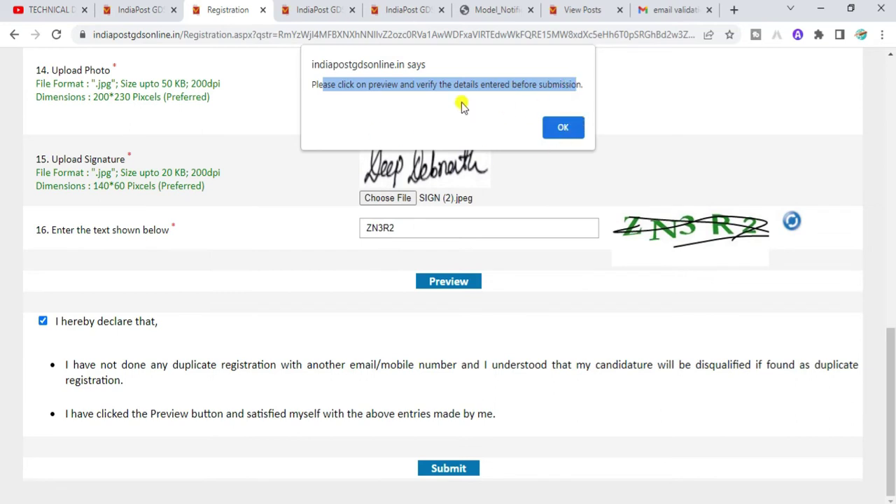
click(566, 133)
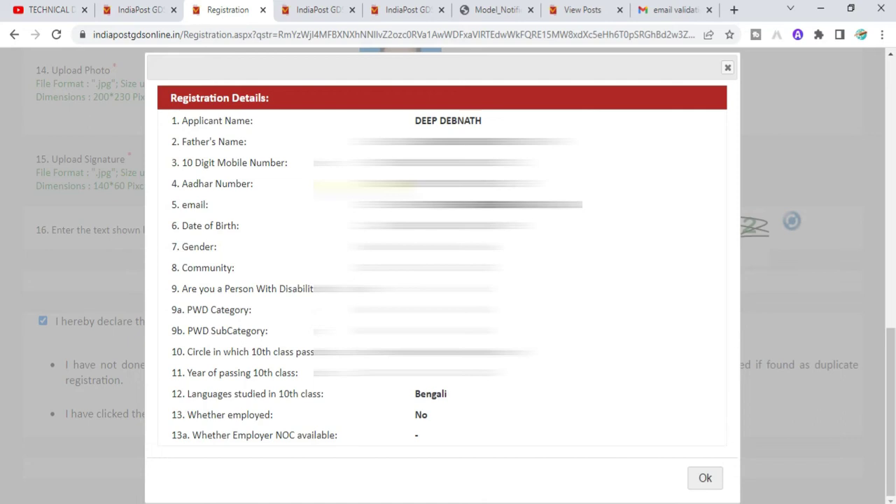
Close the preview, clear the expired-captcha warning with a fresh captcha, and submit the registration
click(709, 480)
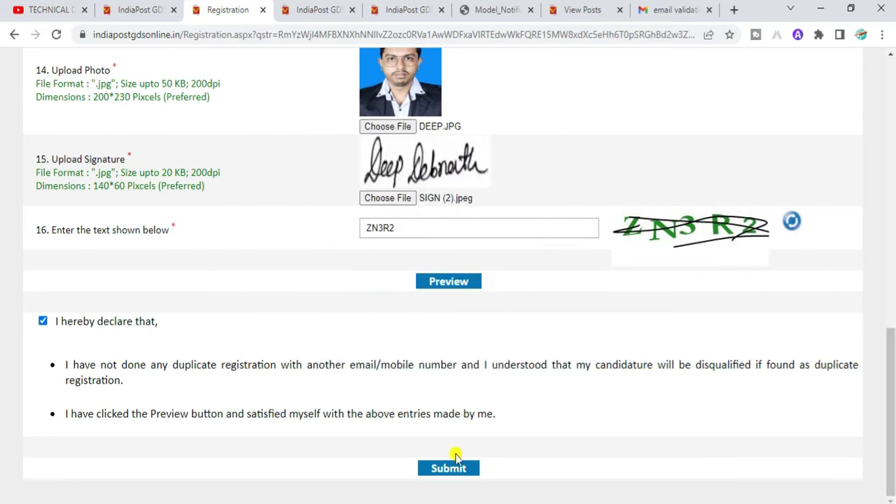
click(446, 469)
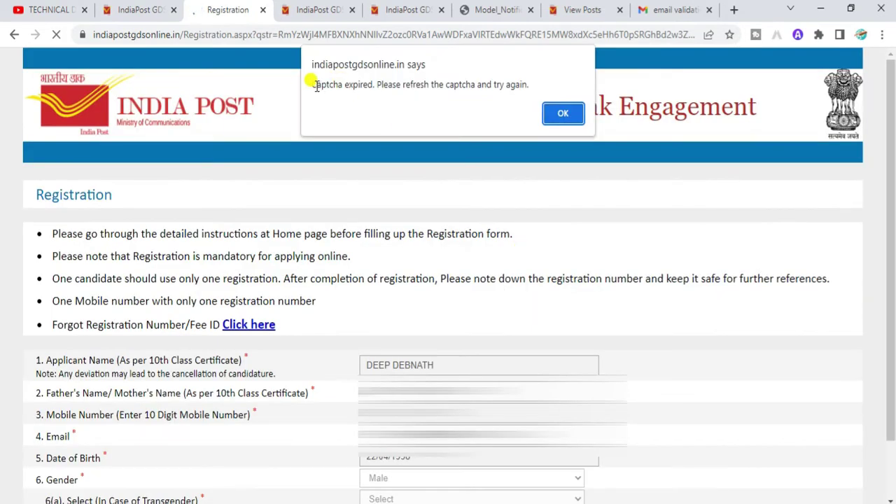
click(560, 115)
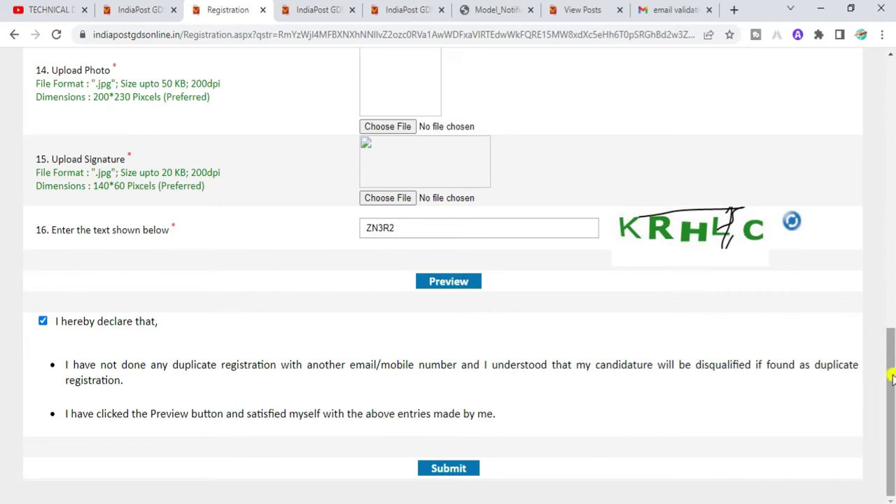
click(441, 297)
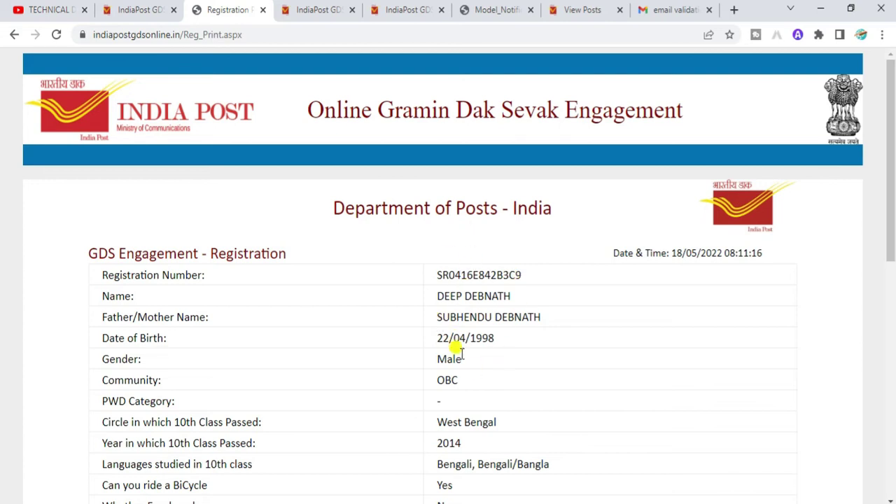
Read the fee instructions on the printout, highlighting the UR/OBC Male and Transmale rules
drag(894, 184, 893, 407)
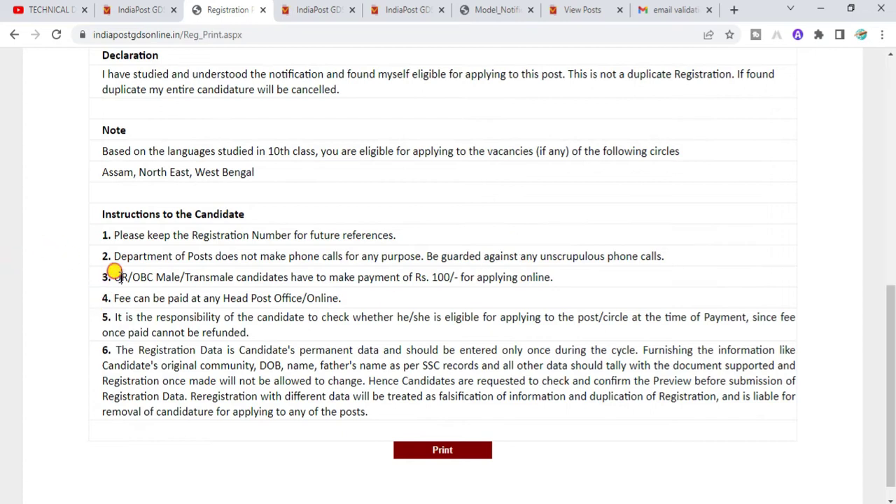
drag(120, 277, 172, 266)
click(148, 273)
click(189, 273)
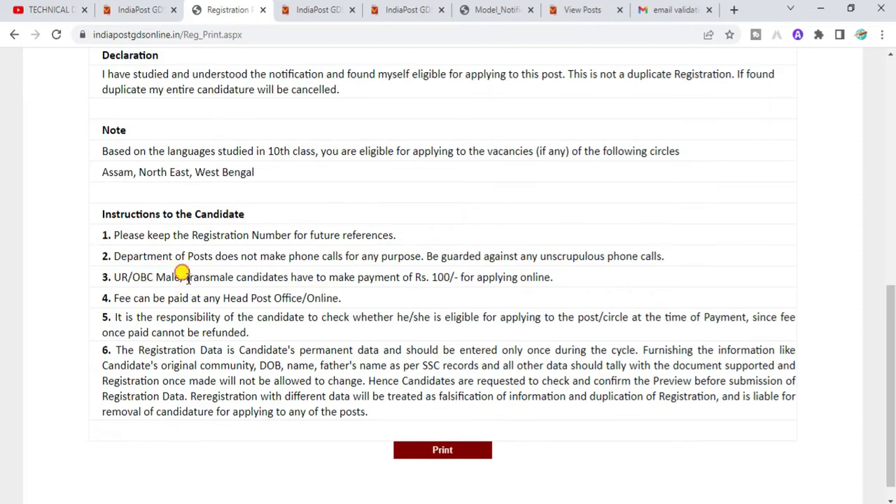
drag(186, 277, 234, 280)
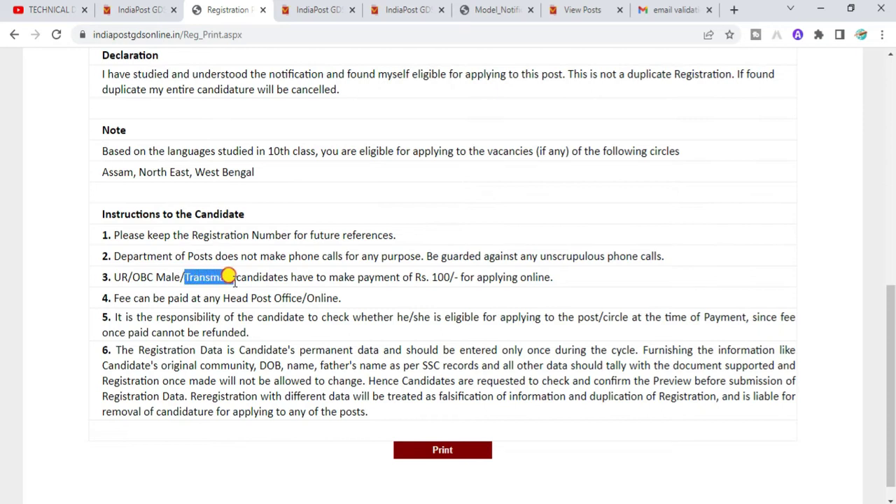
click(251, 276)
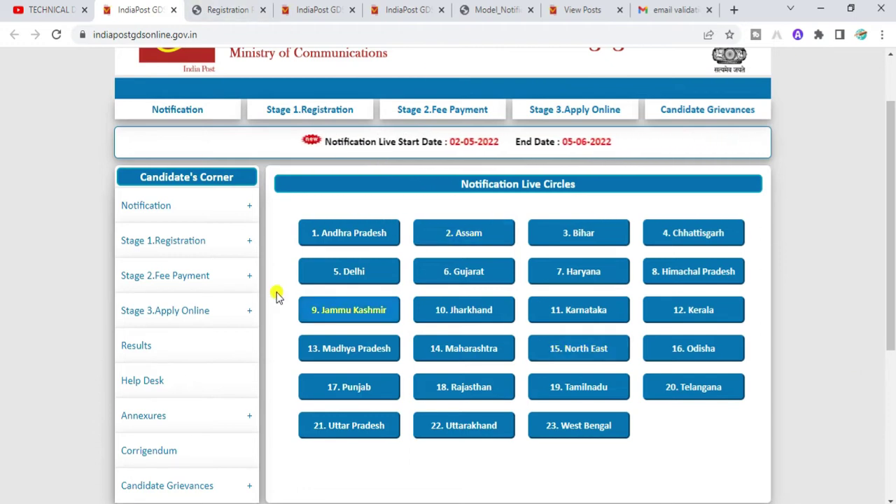
Open Stage 2 Pay Online fee payment and accept the no-refund warning
mouse_move(213, 278)
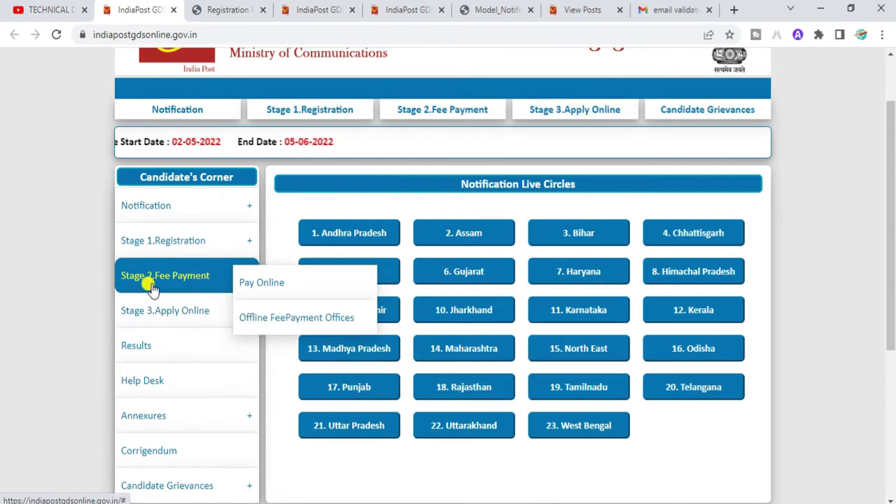
click(259, 287)
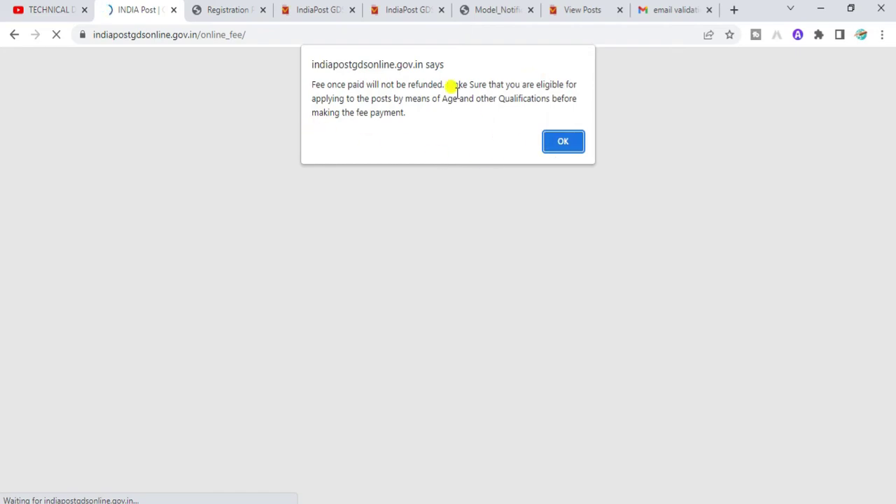
click(563, 142)
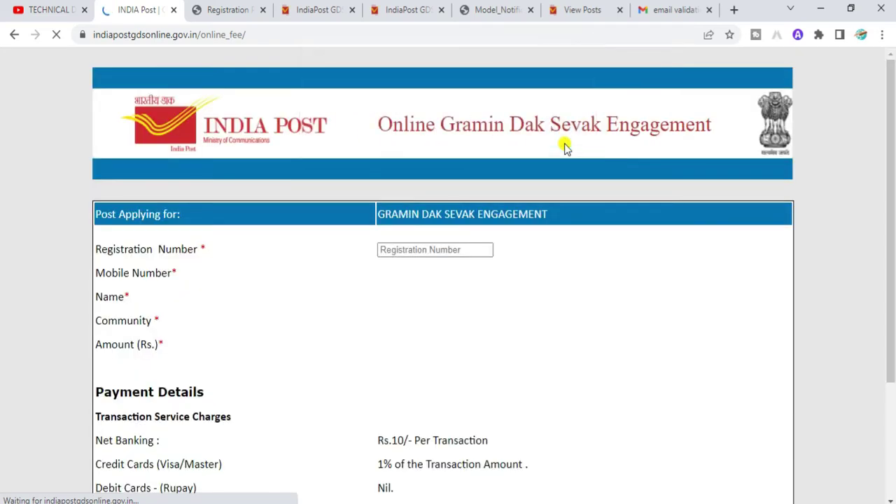
Paste the registration number into the form and proceed to make the ₹100 payment
drag(893, 167, 894, 210)
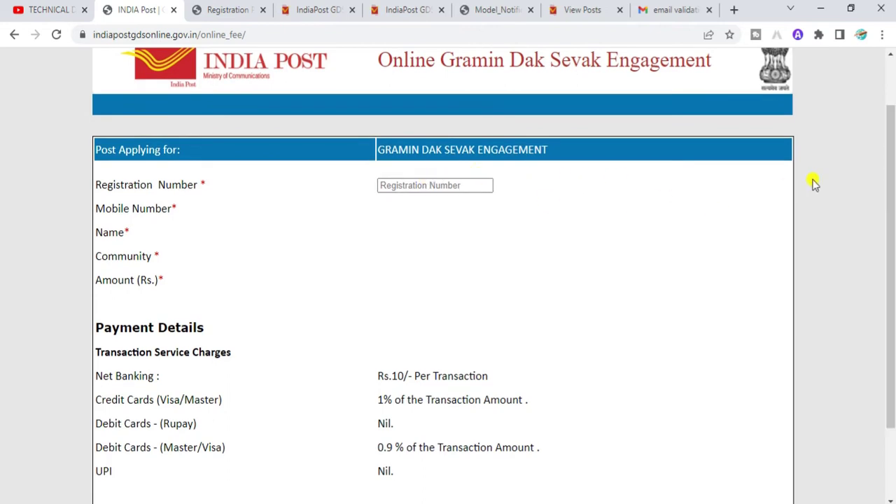
scroll(890, 261, down, 1)
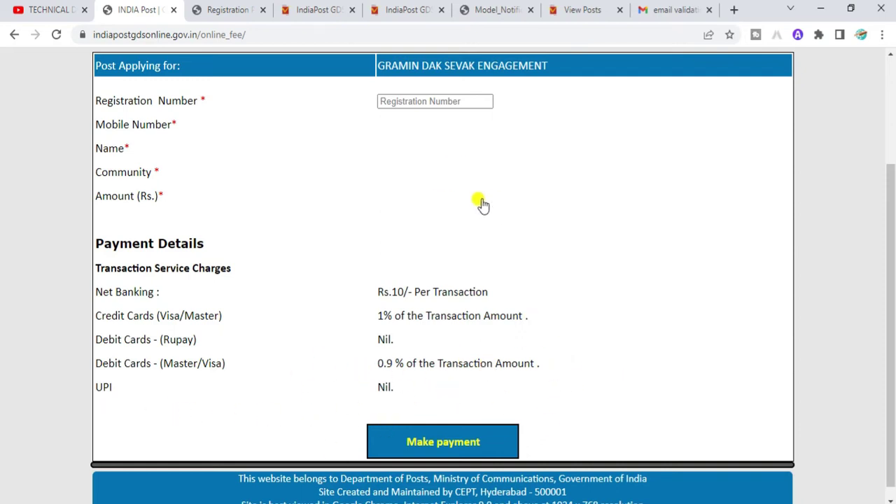
scroll(890, 306, up, 1)
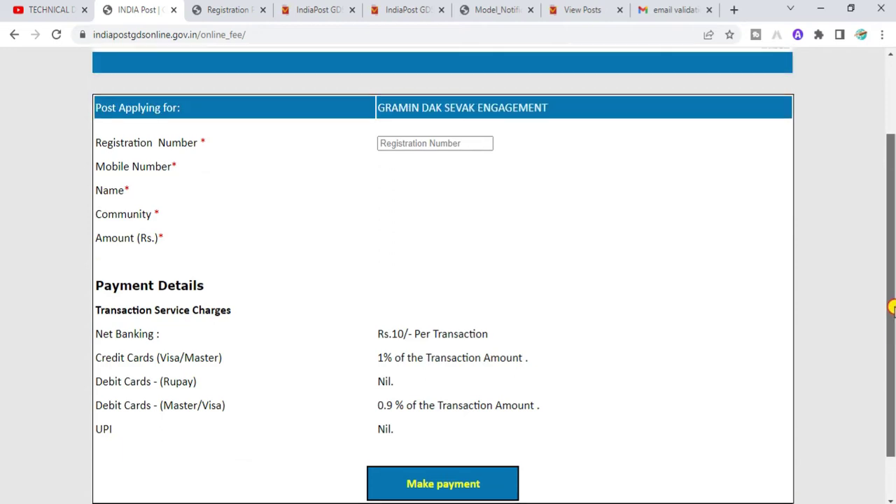
right_click(392, 139)
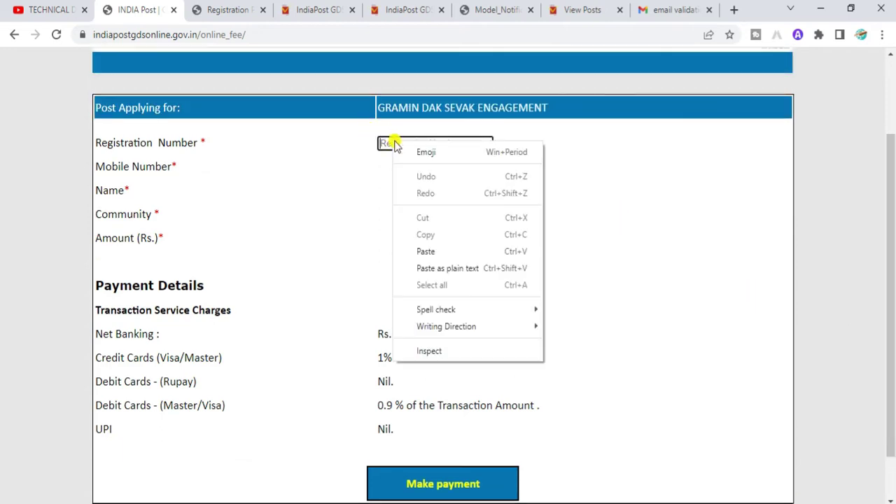
click(419, 250)
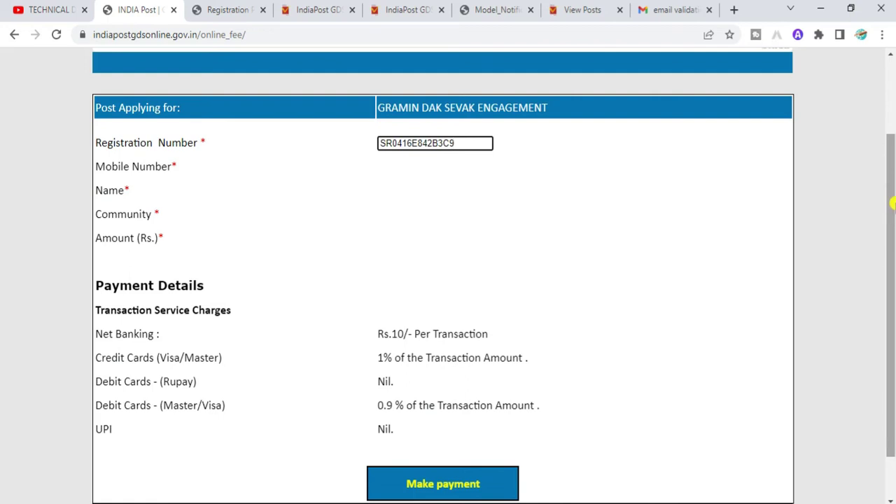
drag(893, 203, 892, 240)
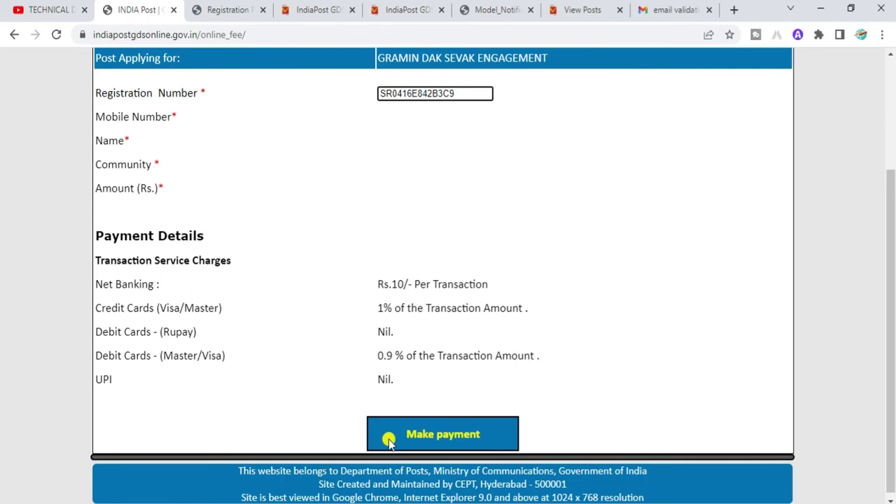
click(415, 439)
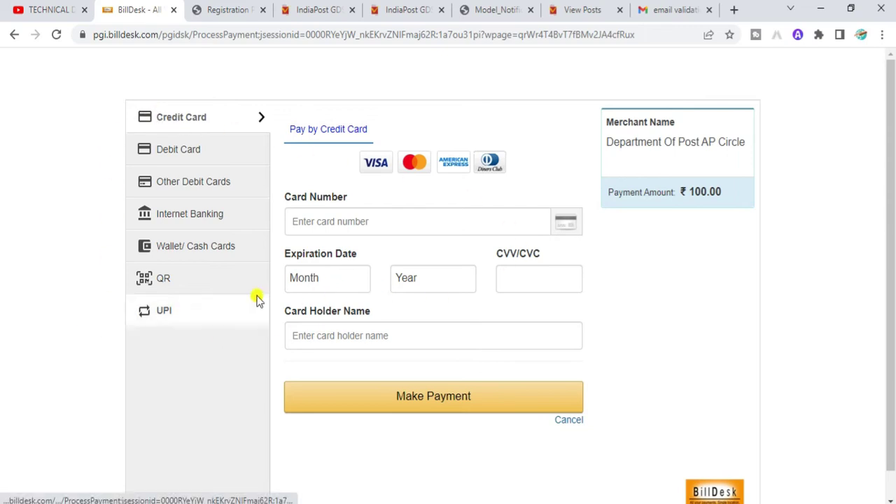
Pay the ₹100 fee by UPI QR code in BillDesk, accepting the convenience fees
click(205, 313)
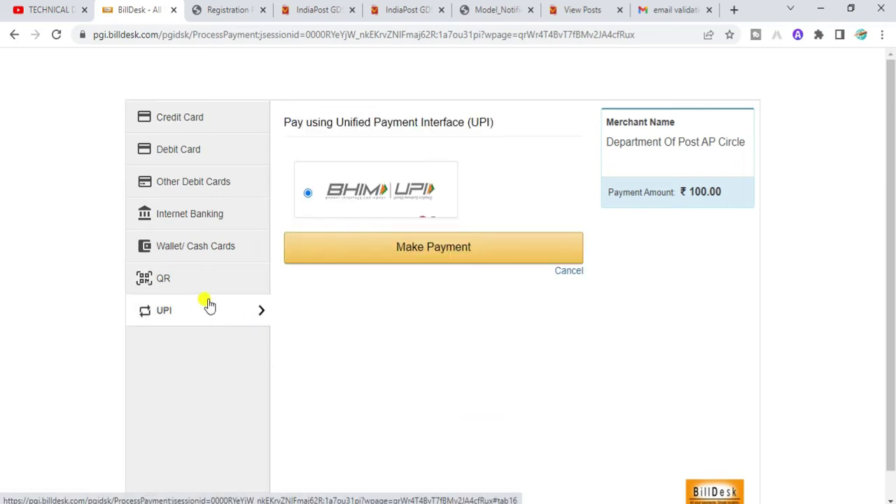
click(208, 291)
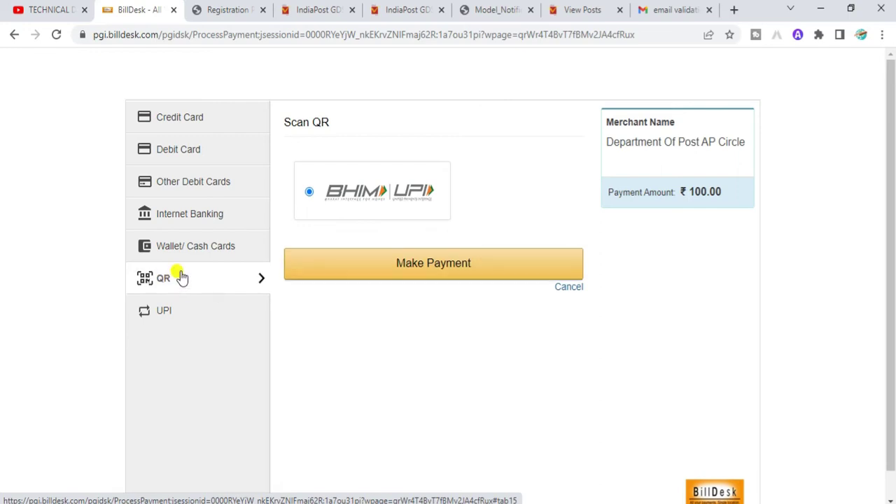
click(384, 279)
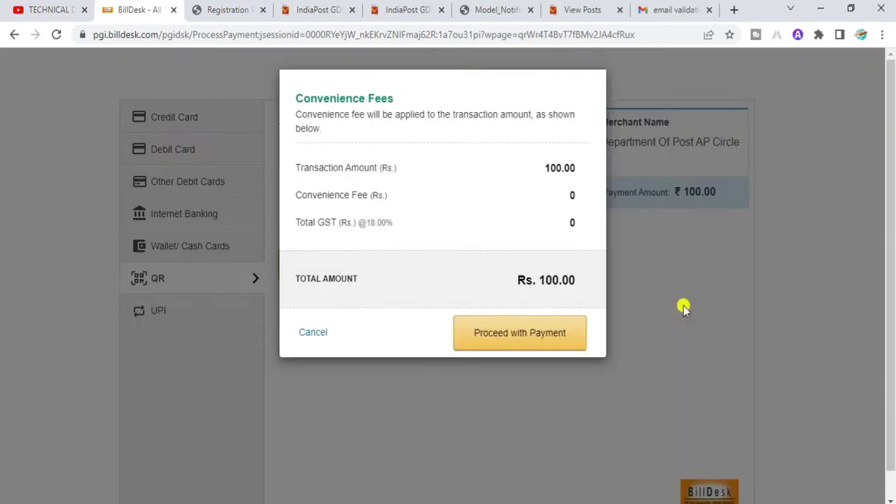
click(518, 332)
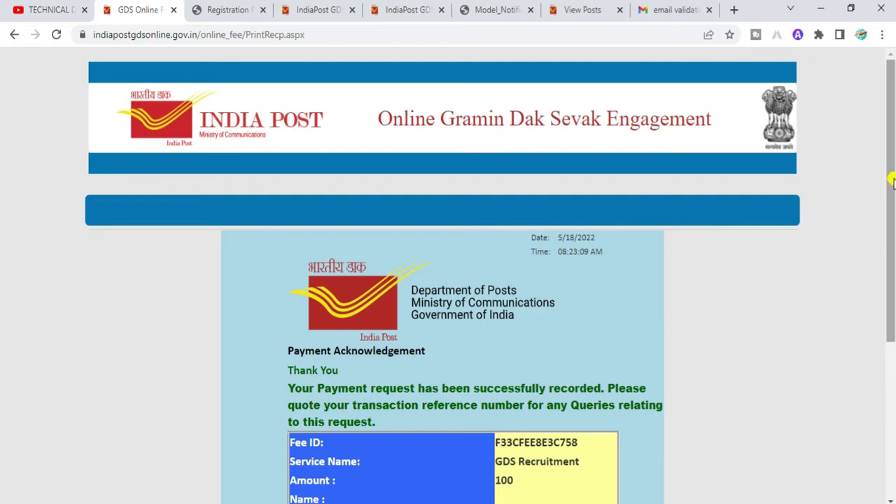
drag(893, 171, 883, 243)
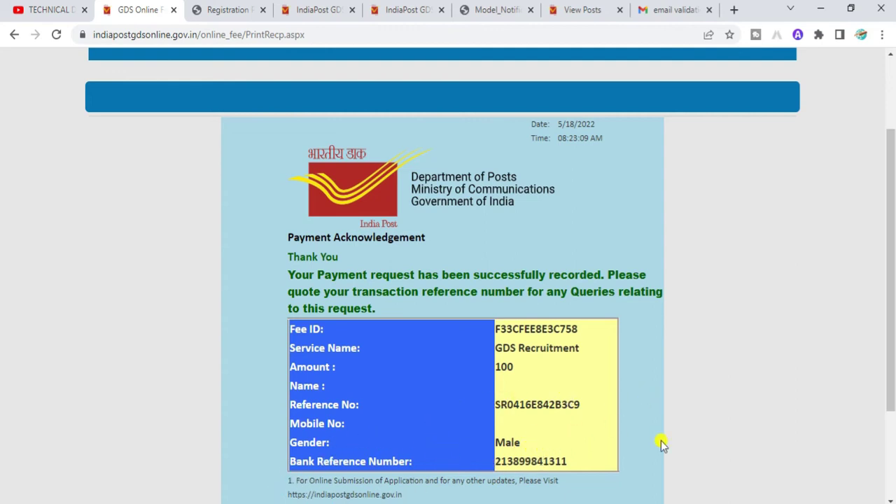
scroll(892, 305, down, 2)
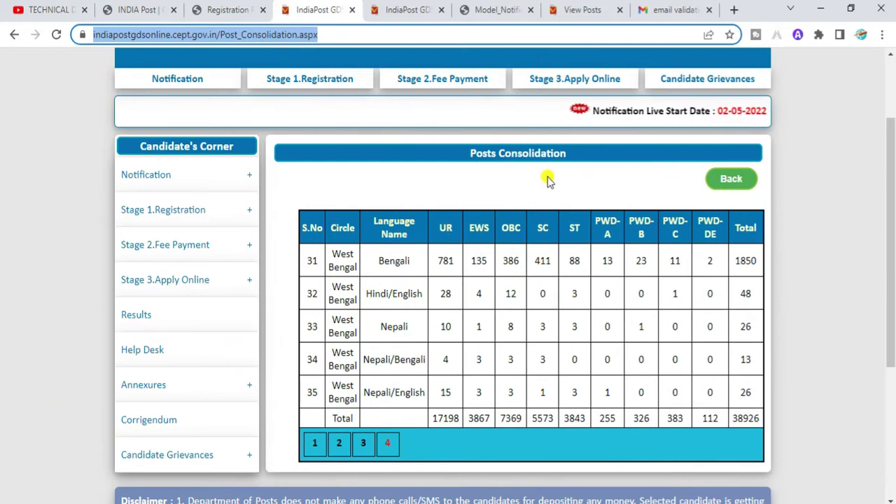
In Apply Online, paste the registration number, choose the West Bengal circle, and submit to request an OTP
mouse_move(224, 274)
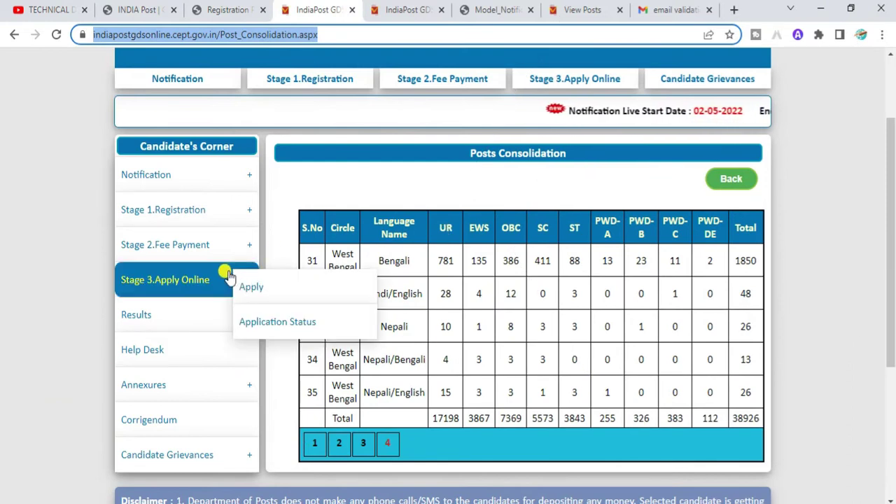
click(269, 284)
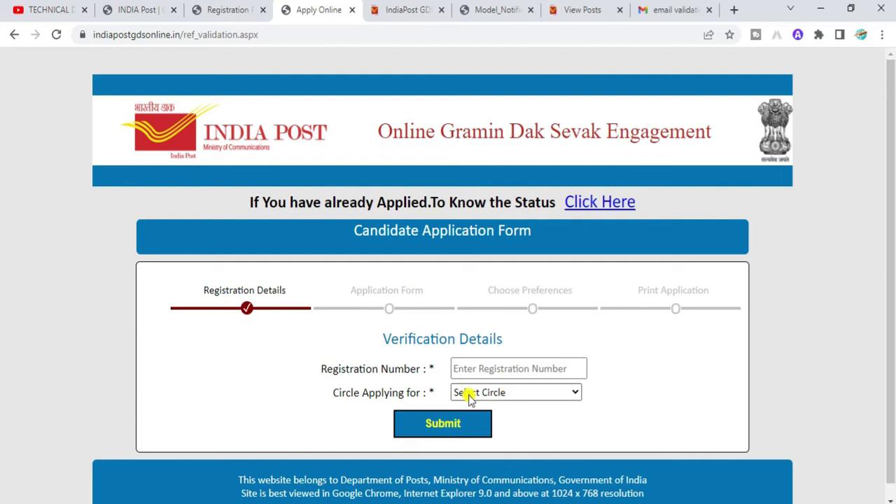
click(477, 365)
right_click(483, 369)
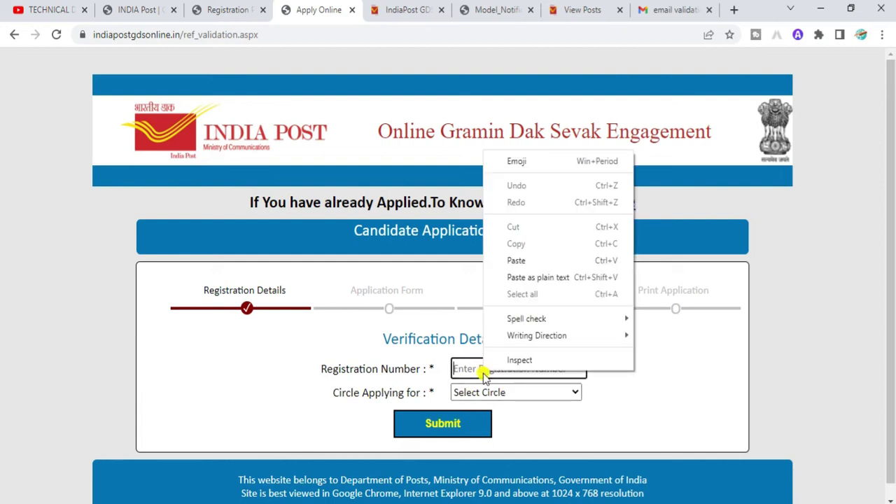
click(530, 263)
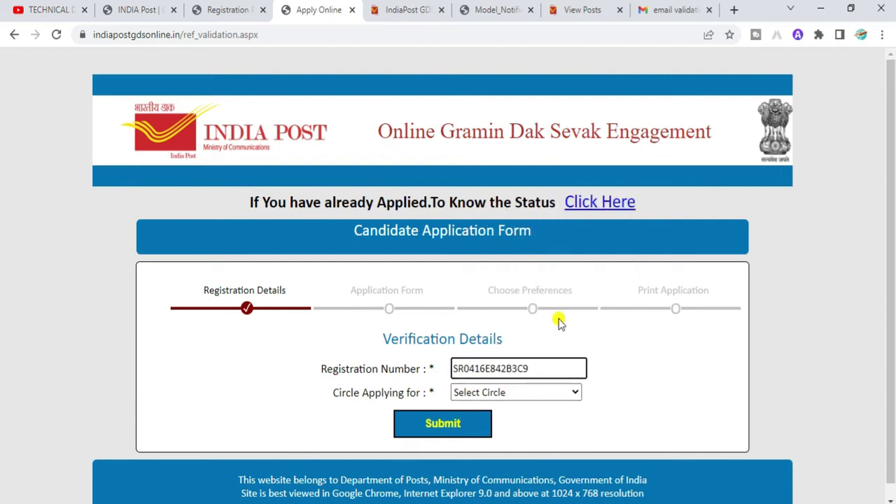
click(501, 393)
scroll(500, 375, down, 2)
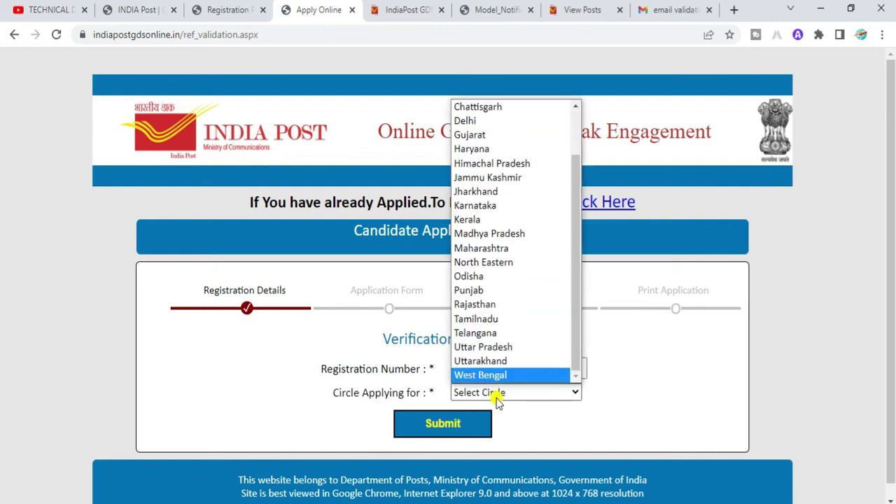
click(504, 373)
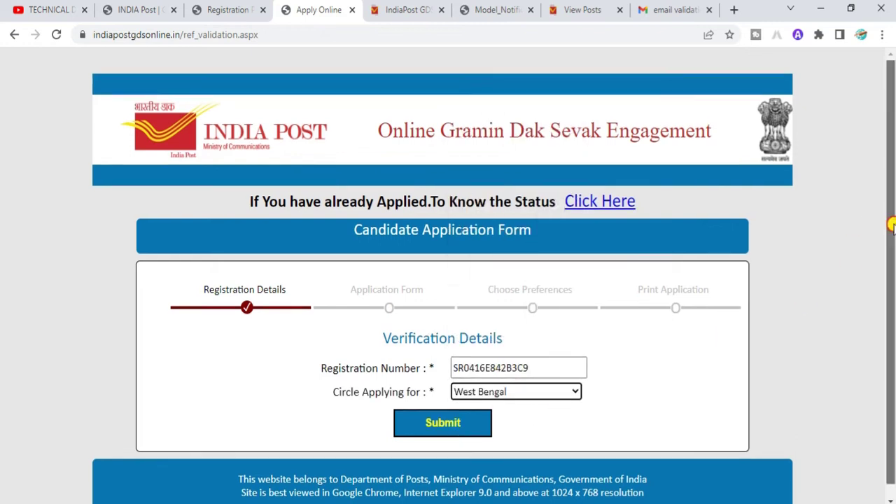
scroll(889, 280, down, 1)
click(464, 413)
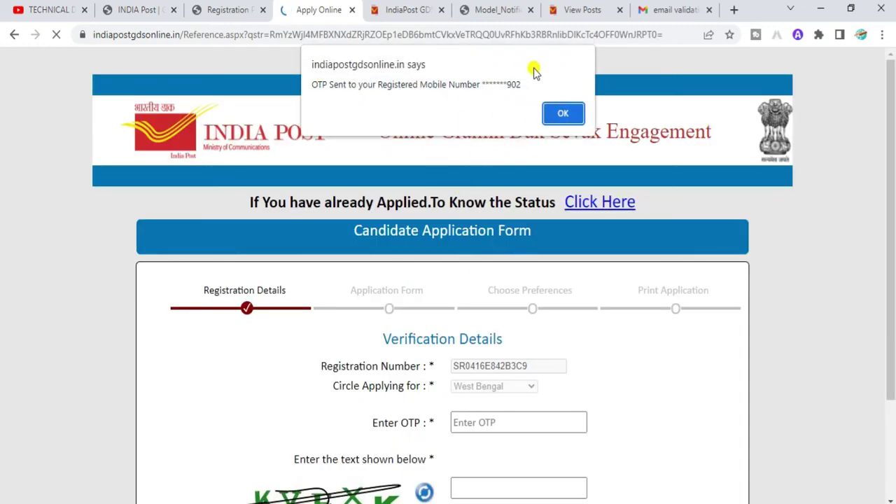
Dismiss the OTP notice, enter the received OTP and the captcha text, and proceed to the application form
click(560, 115)
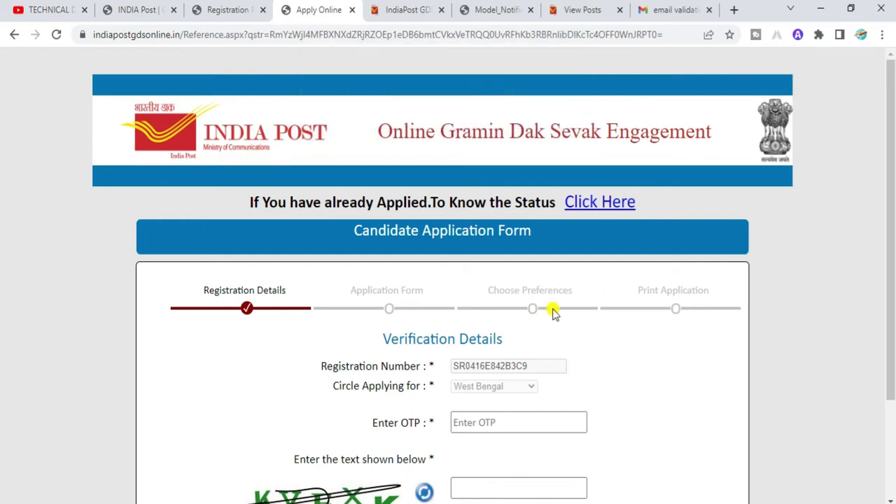
drag(891, 205, 890, 265)
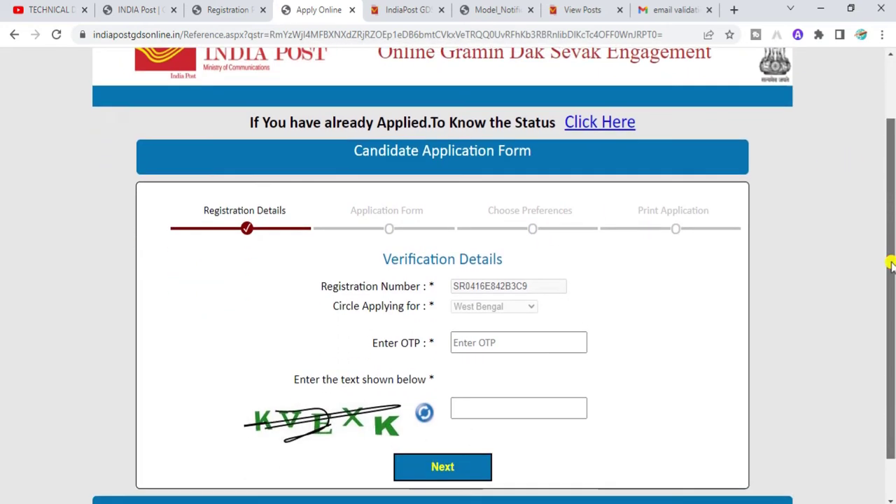
click(543, 337)
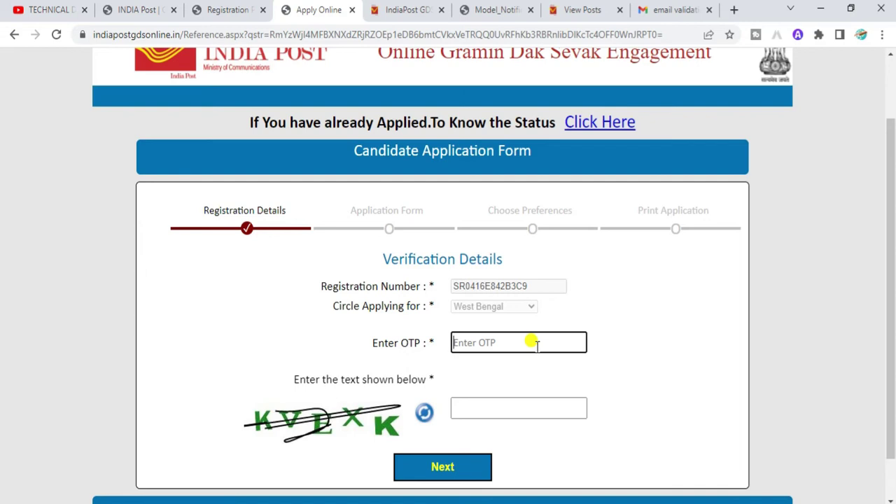
click(485, 406)
text(KVEXK)
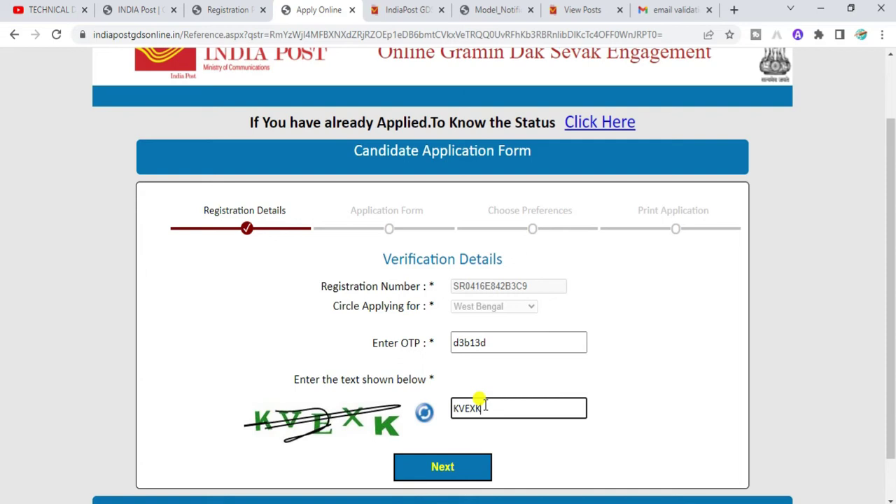
click(448, 465)
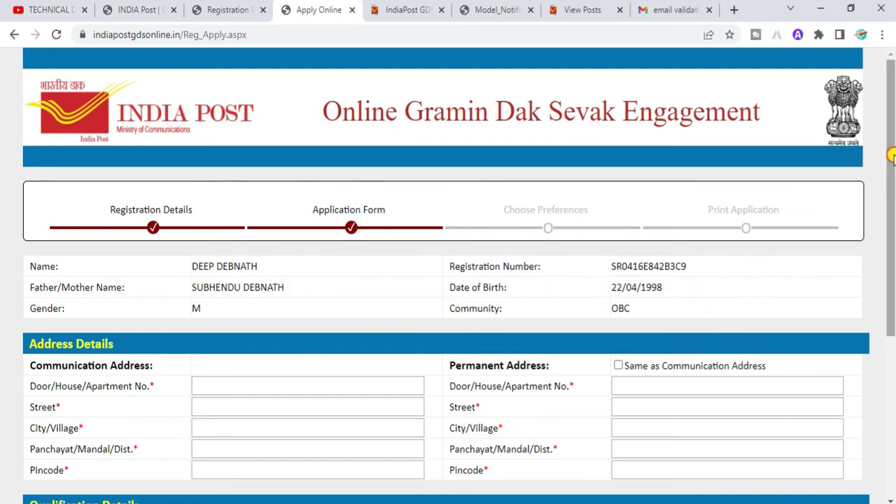
Enter NA as the house number and fill in the street name of the communication address
drag(892, 155, 893, 238)
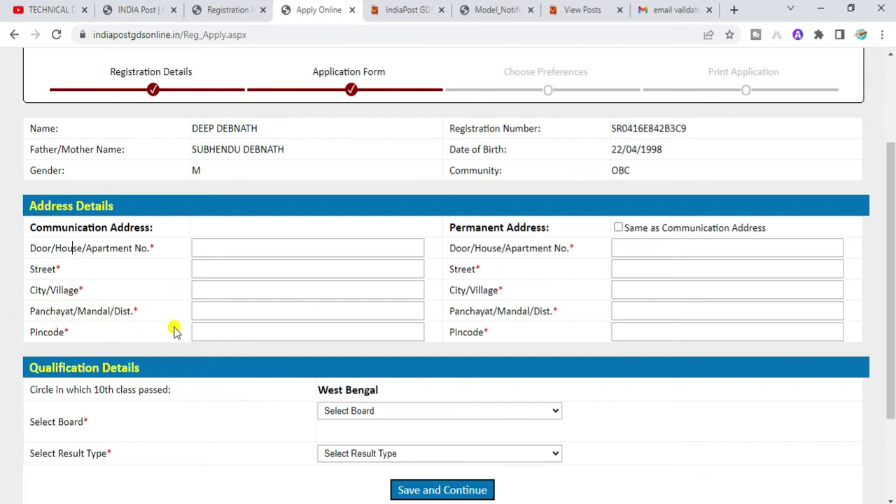
click(218, 248)
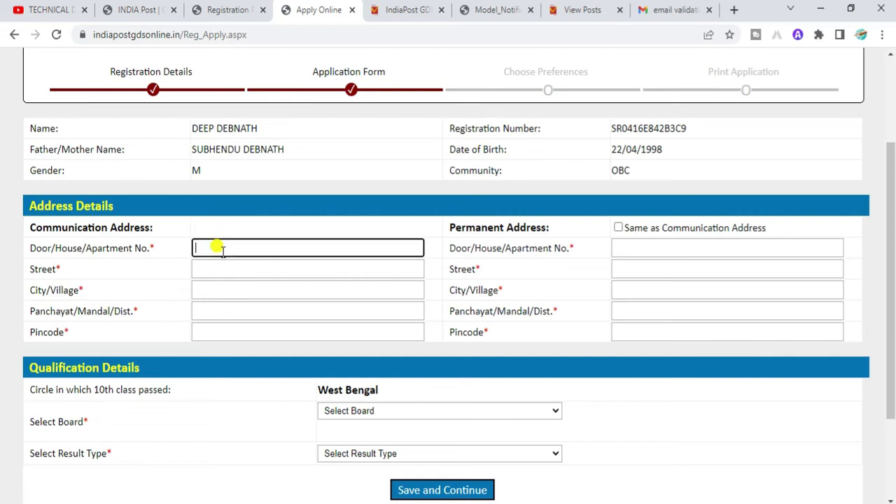
text(NA)
click(258, 272)
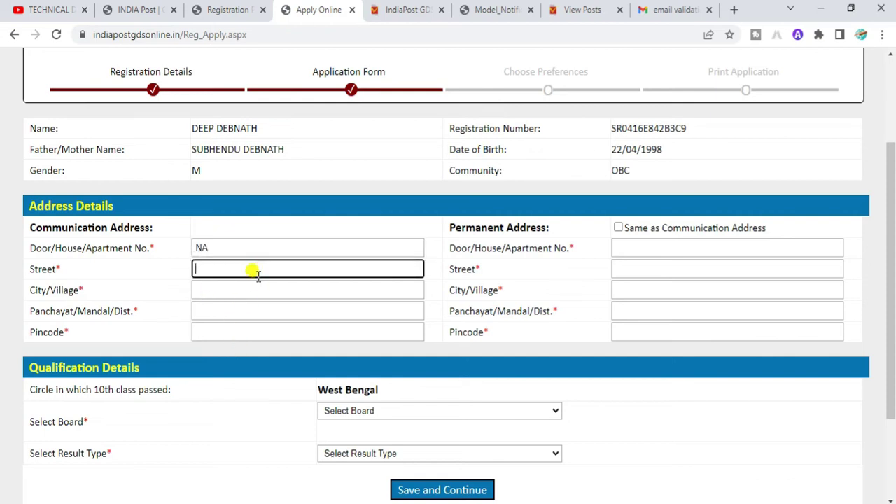
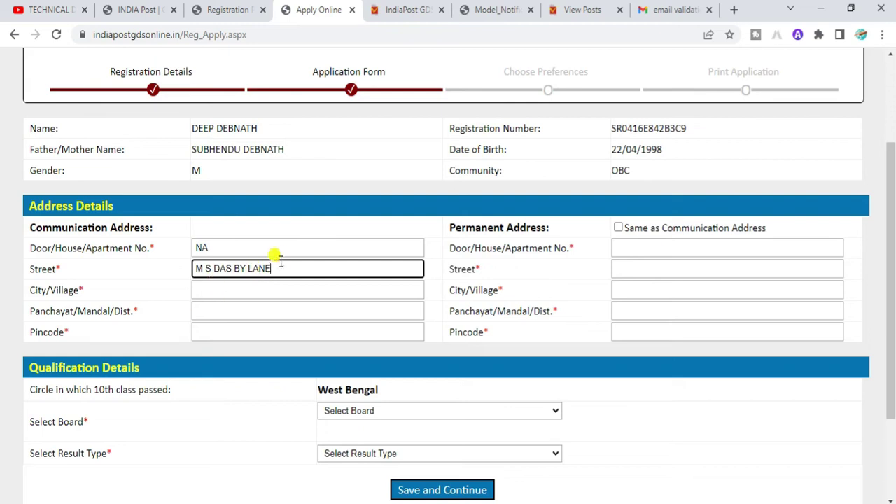
key(ctrl+a)
Fill in city, district and pincode, then make the permanent address the same as communication
click(240, 290)
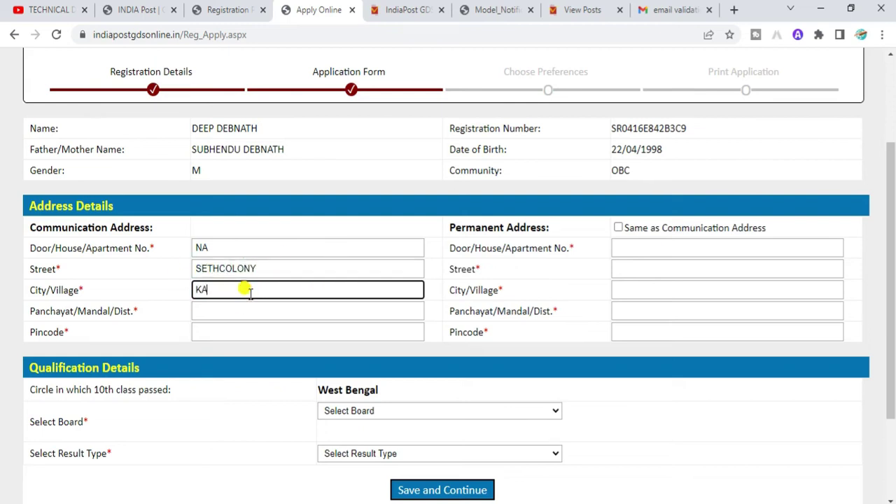
click(224, 312)
text(UTTAR DINAJPUR)
click(231, 329)
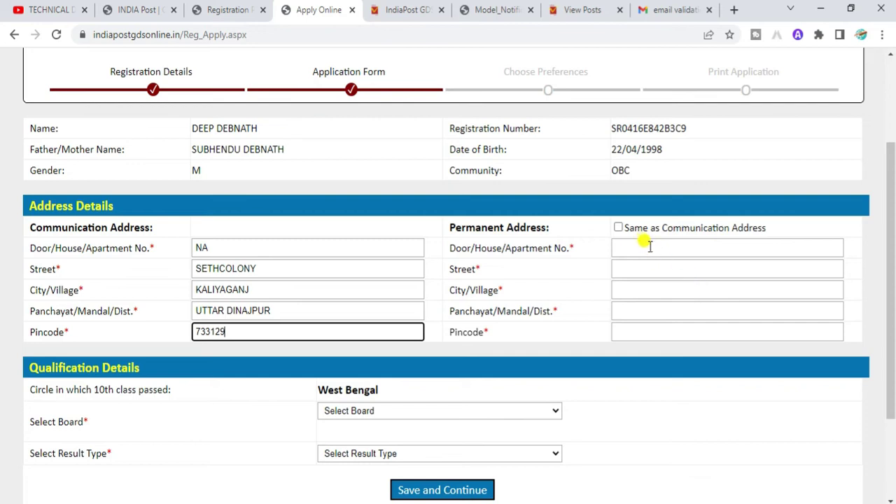
click(617, 228)
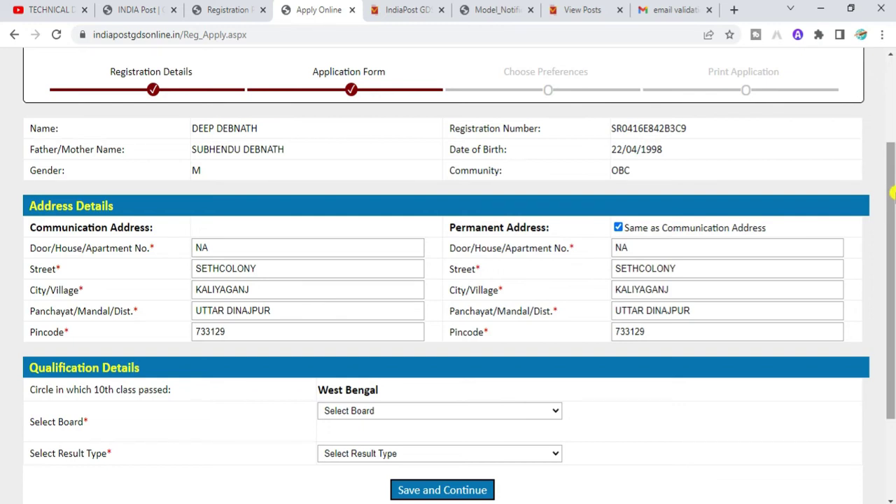
drag(893, 192, 890, 270)
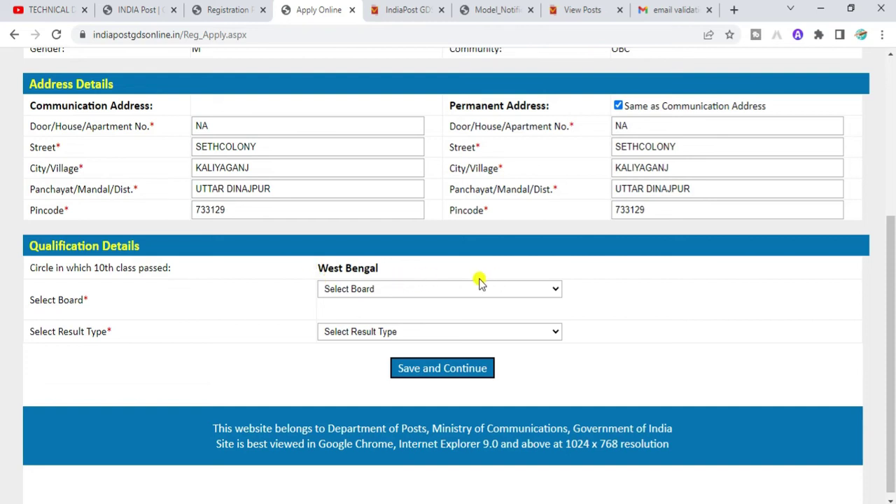
Select the West Bengal secondary education board (WBBSE) from 2012 onwards
click(381, 297)
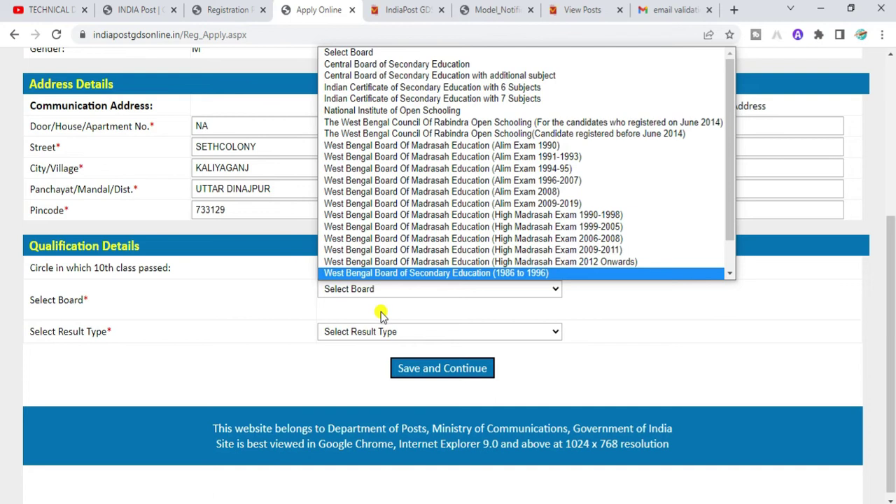
key(Down)
key(Down)
key(Down)
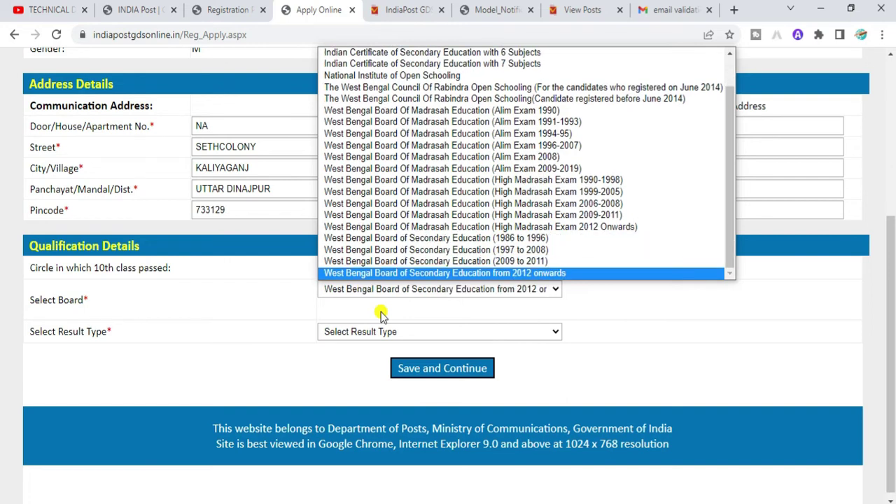
key(w)
key(Down)
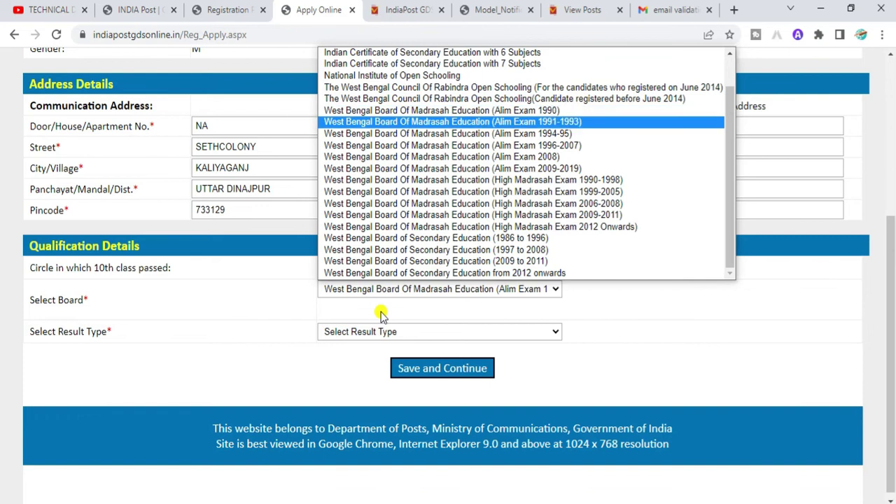
key(Down)
key(Down)
key(Down)
key(Down)
key(Down)
key(Down)
key(Down)
key(Down)
key(Down)
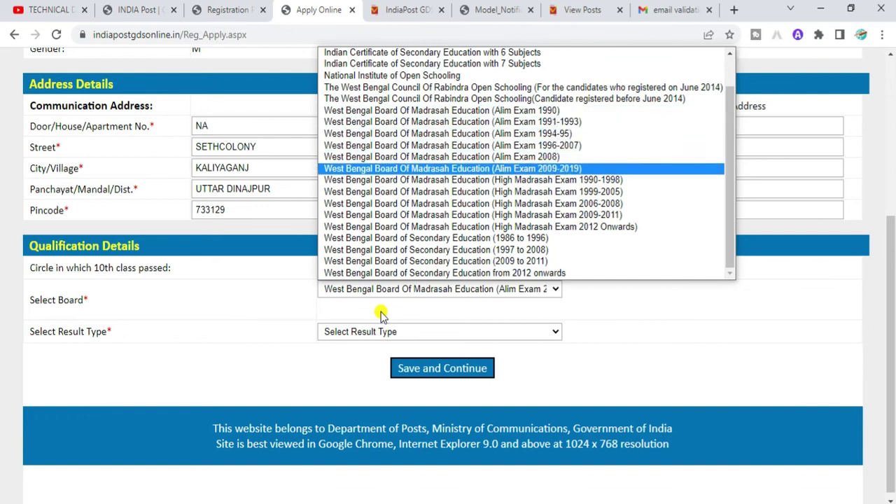
key(Down)
key(Down)
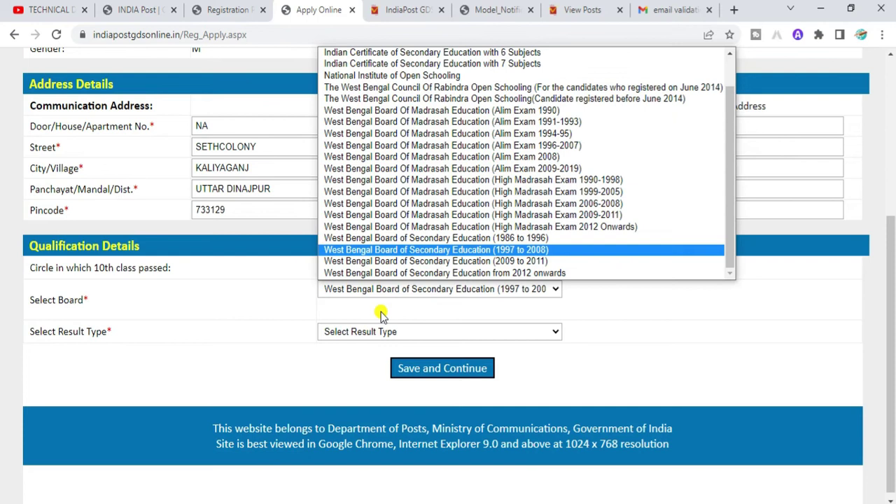
key(Down)
key(Down)
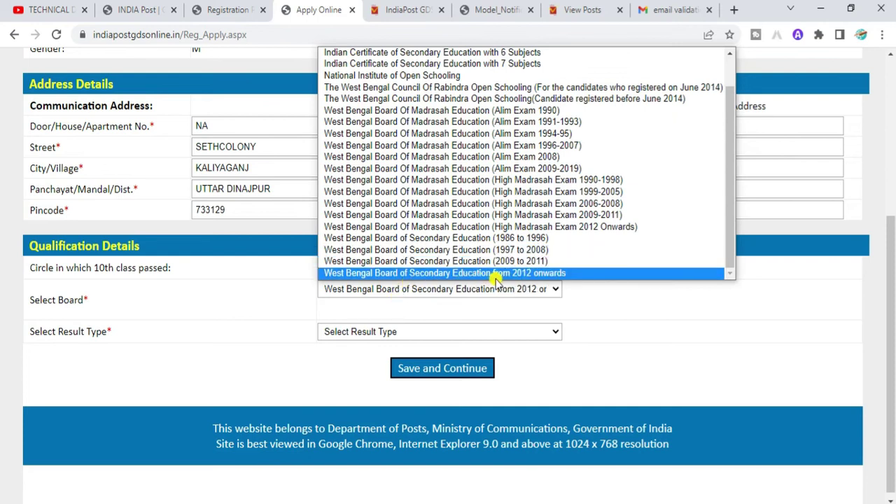
click(574, 275)
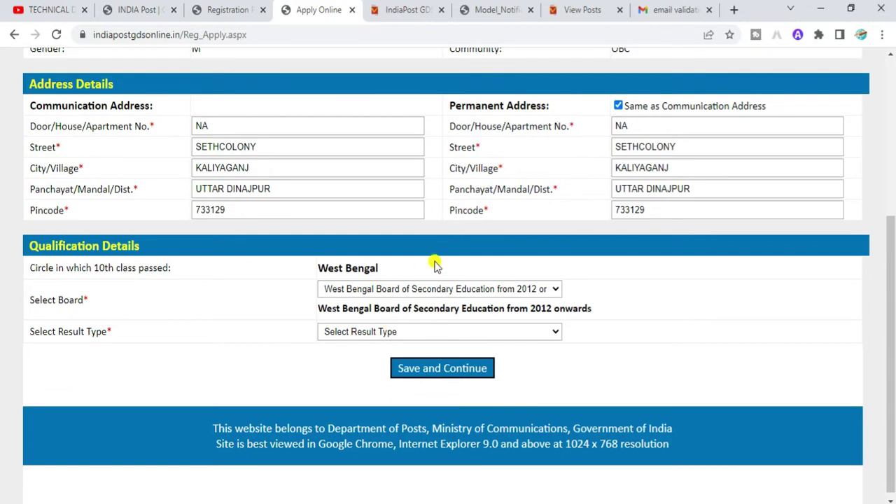
Keep the WBBSE 2012-onwards board and set the result type to Marks
click(445, 294)
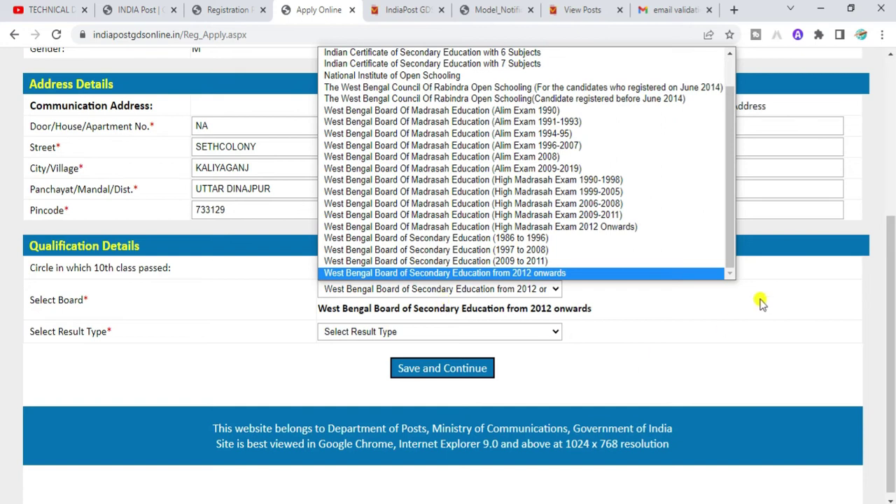
click(721, 356)
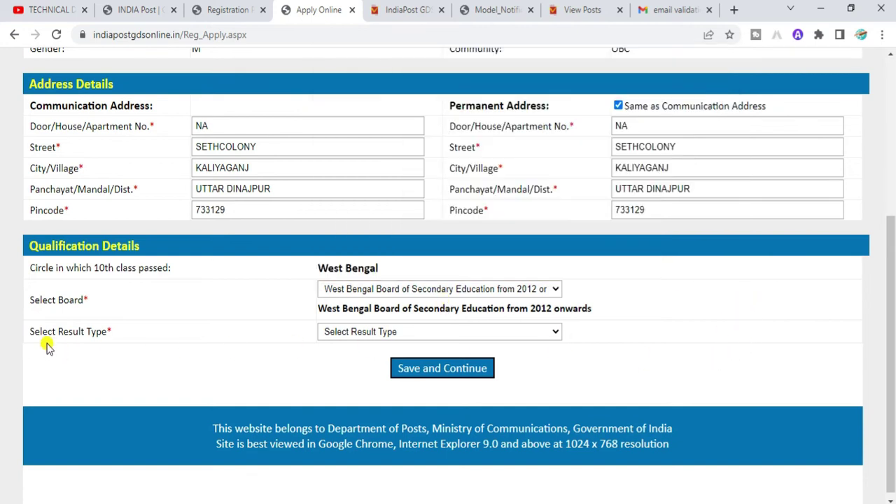
click(336, 334)
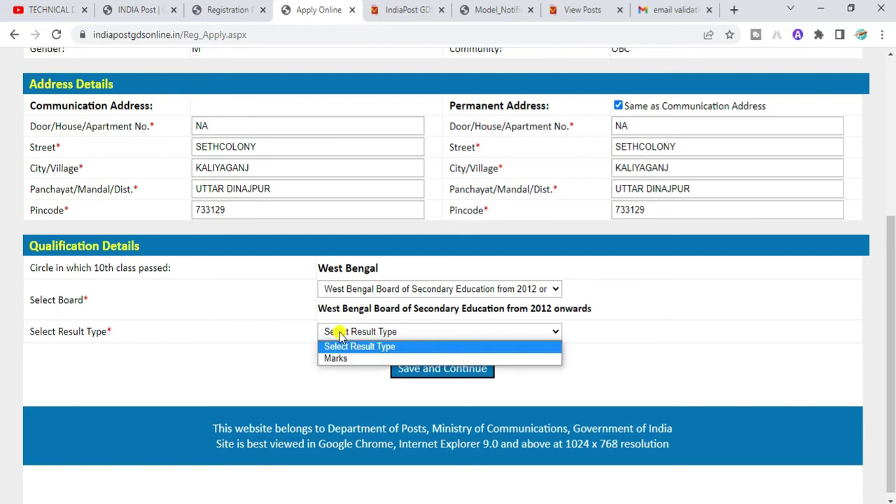
click(343, 359)
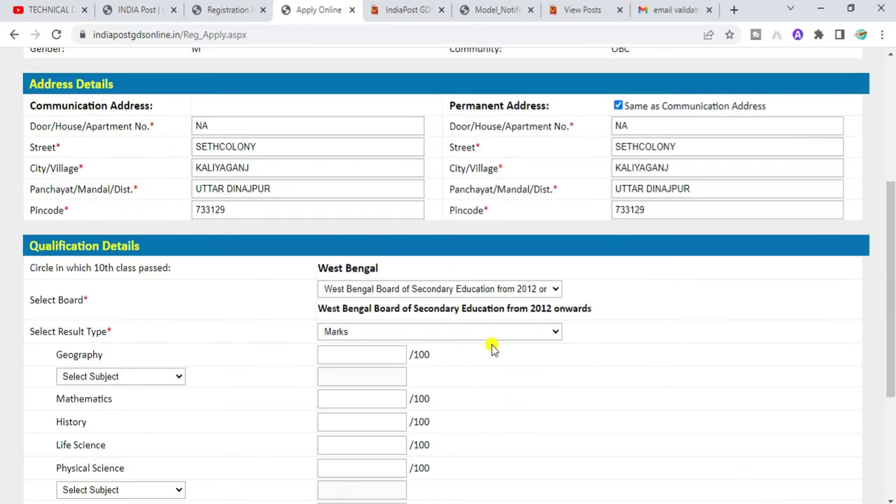
Set First Language to Bengali and Second Language to English, enter the subject marks, and try saving
drag(880, 245, 881, 344)
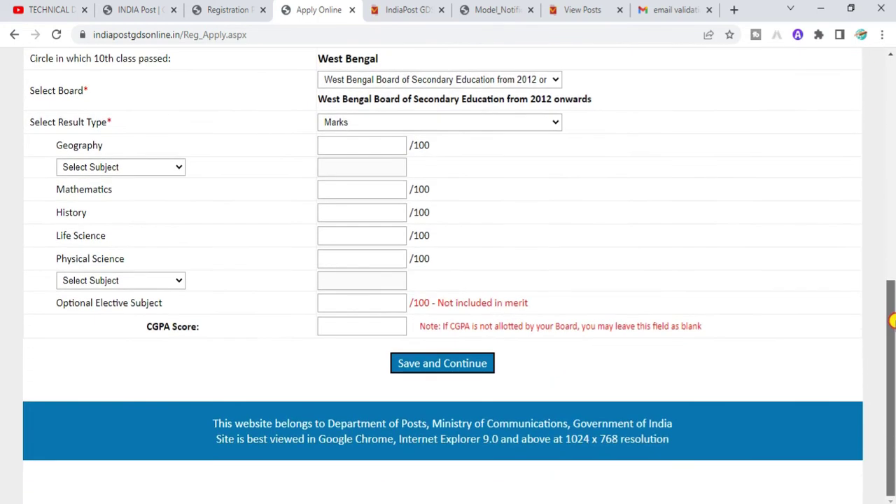
click(323, 145)
click(160, 171)
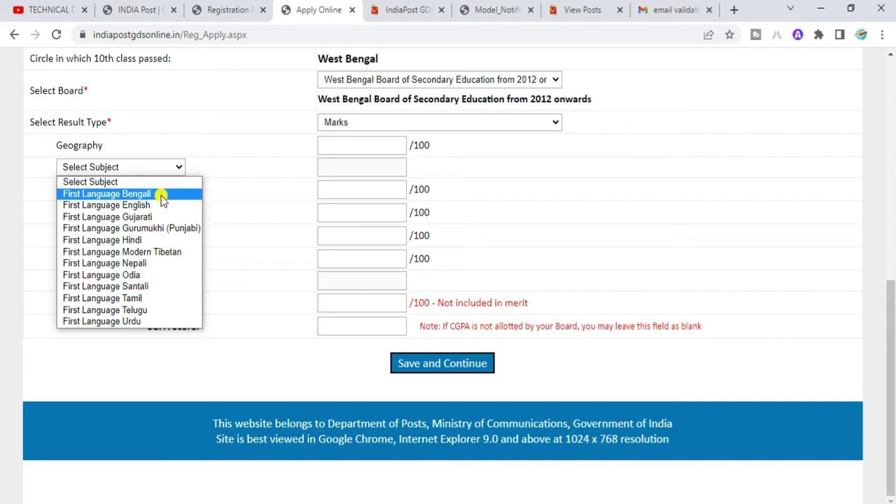
click(161, 194)
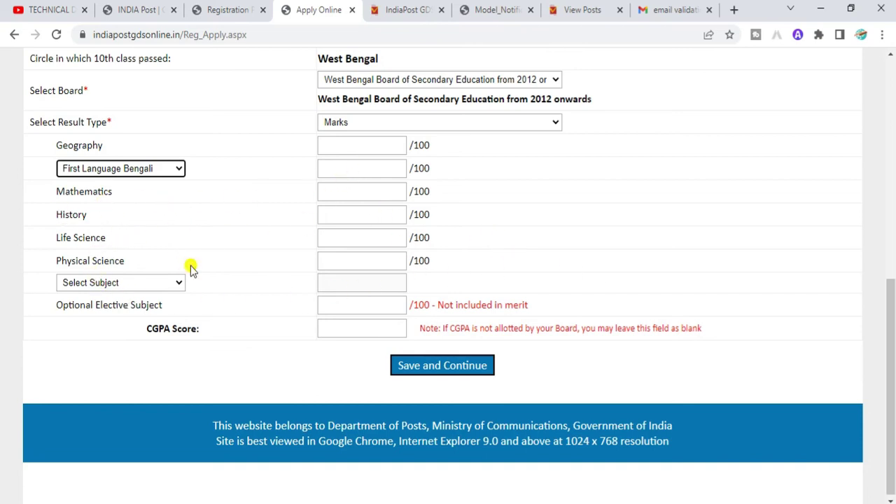
click(144, 282)
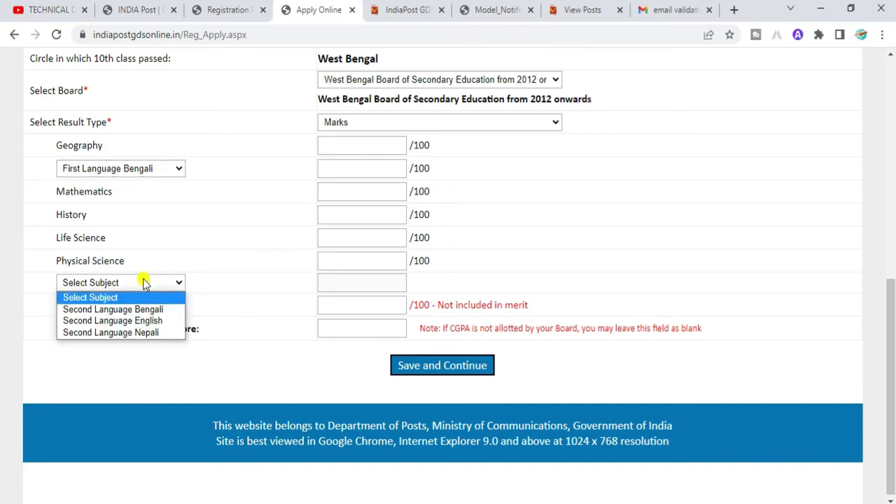
click(149, 320)
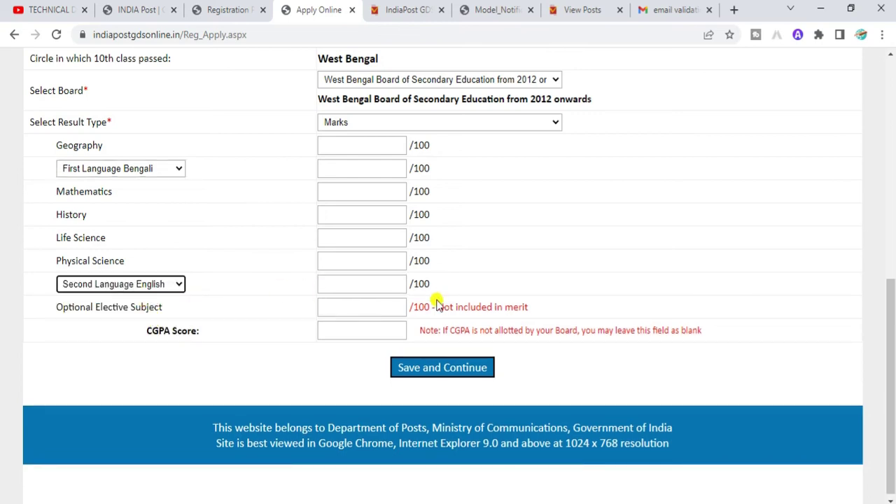
click(375, 308)
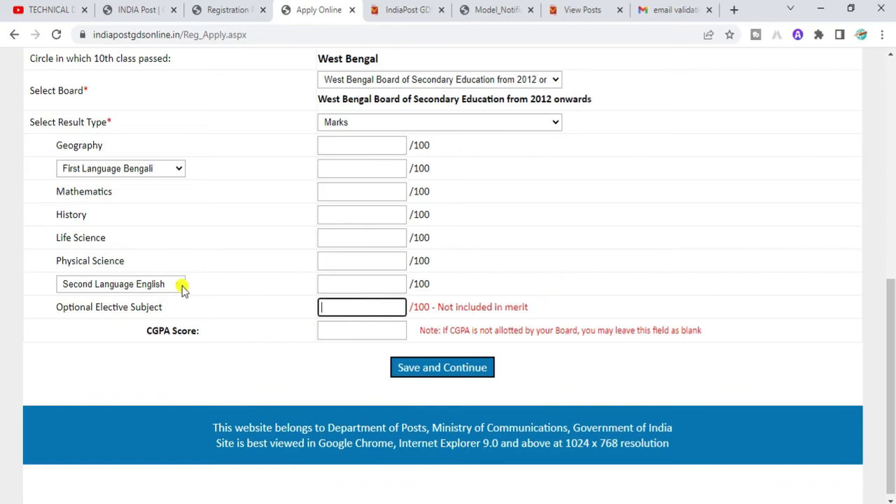
click(362, 329)
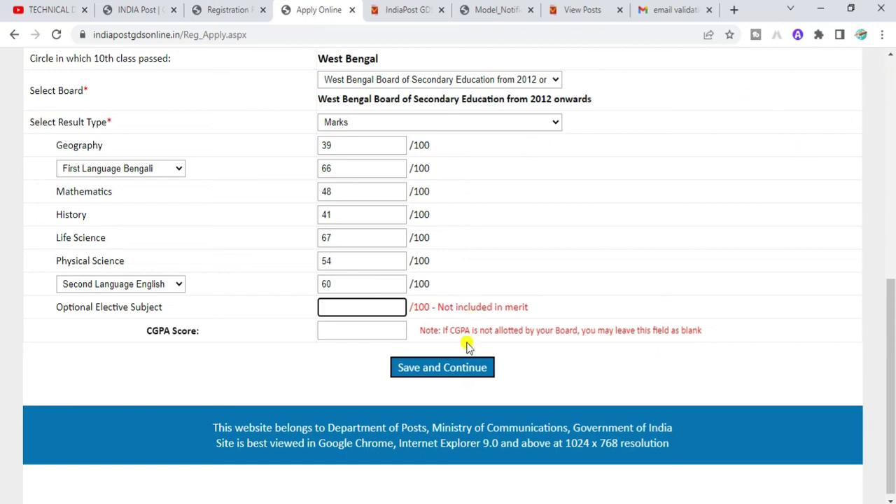
click(446, 372)
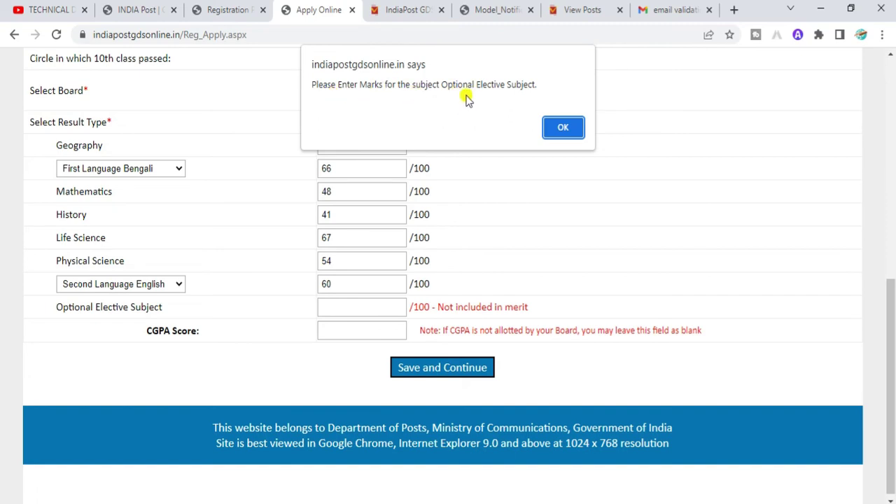
Dismiss the warning, enter 00 for the Optional Elective Subject marks, and save and continue
click(566, 129)
click(377, 307)
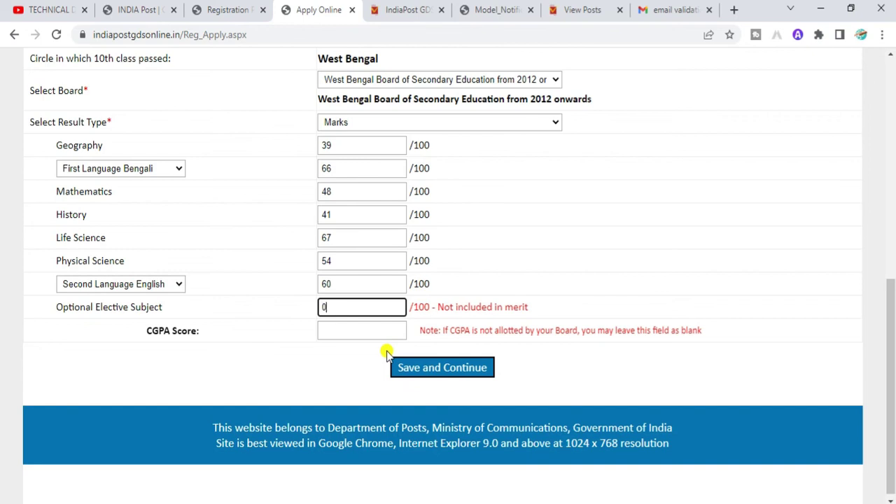
click(595, 239)
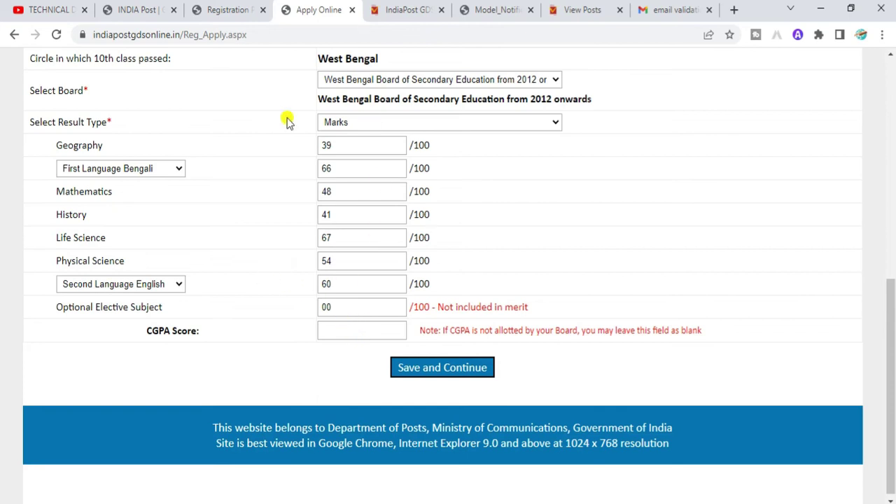
click(405, 371)
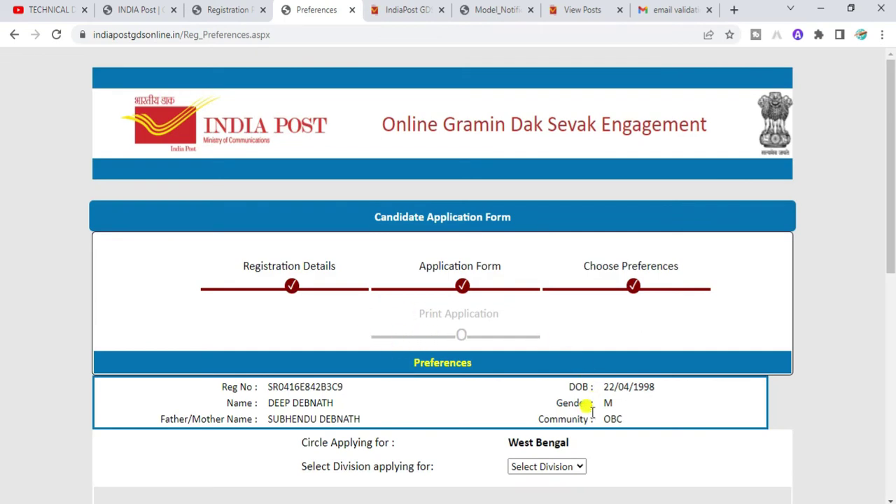
Select Dinajpur from the West Bengal divisions to list its eligible posts, then switch to posts consolidation
scroll(892, 176, down, 3)
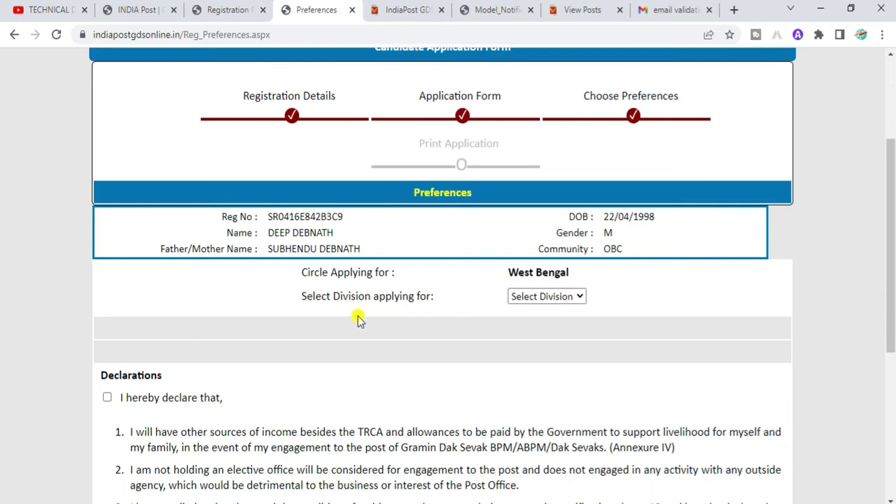
click(550, 296)
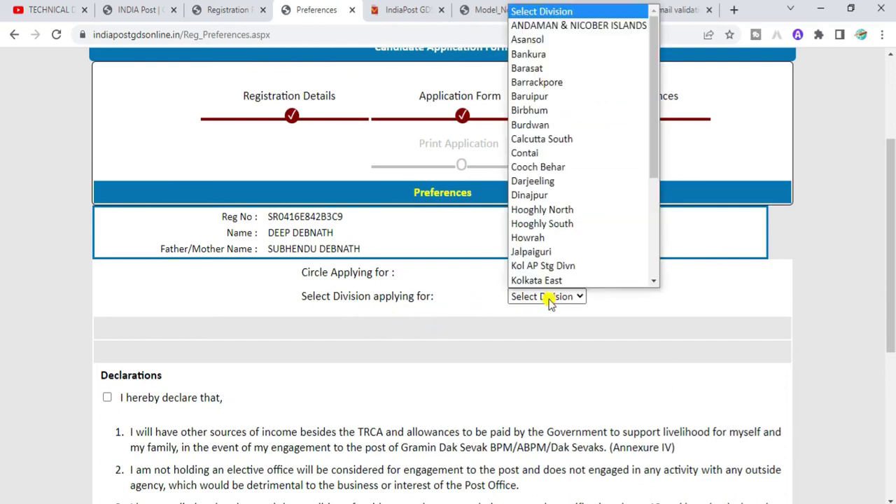
scroll(565, 217, down, 3)
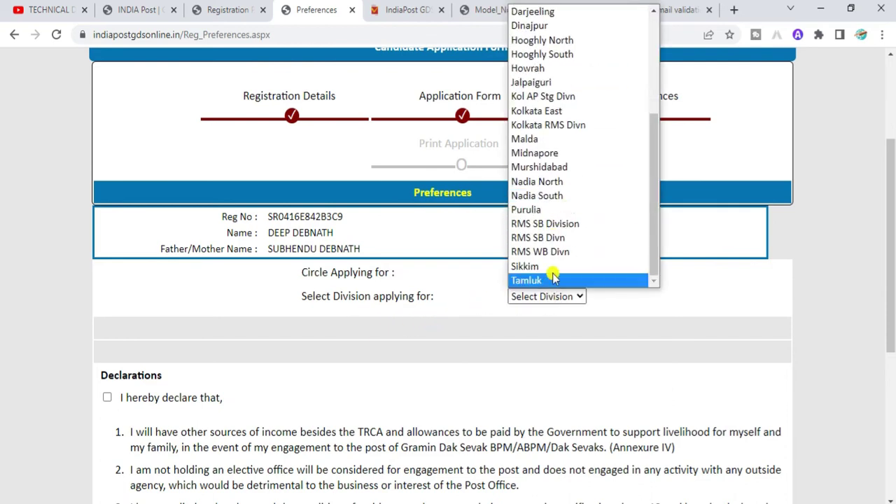
scroll(552, 277, up, 3)
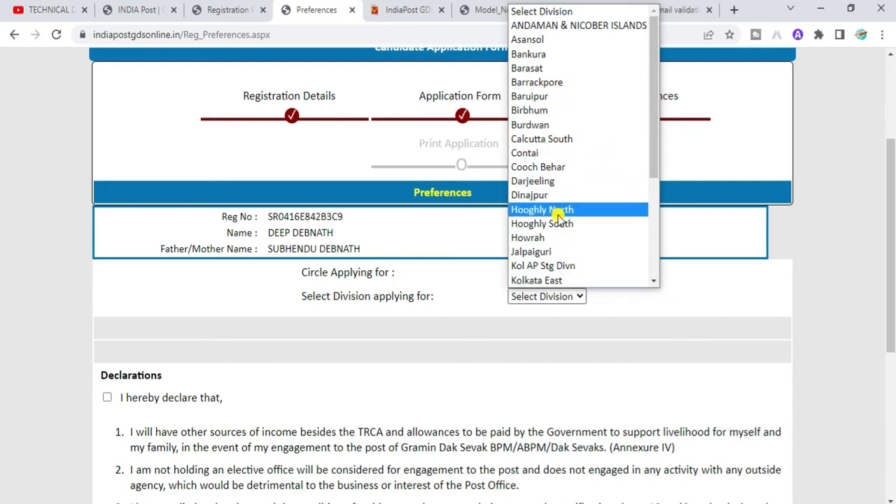
click(547, 194)
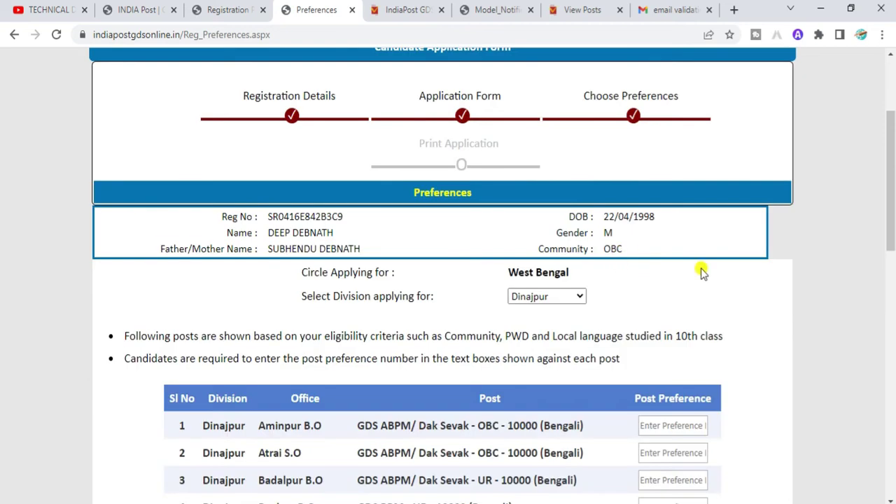
drag(891, 152, 892, 201)
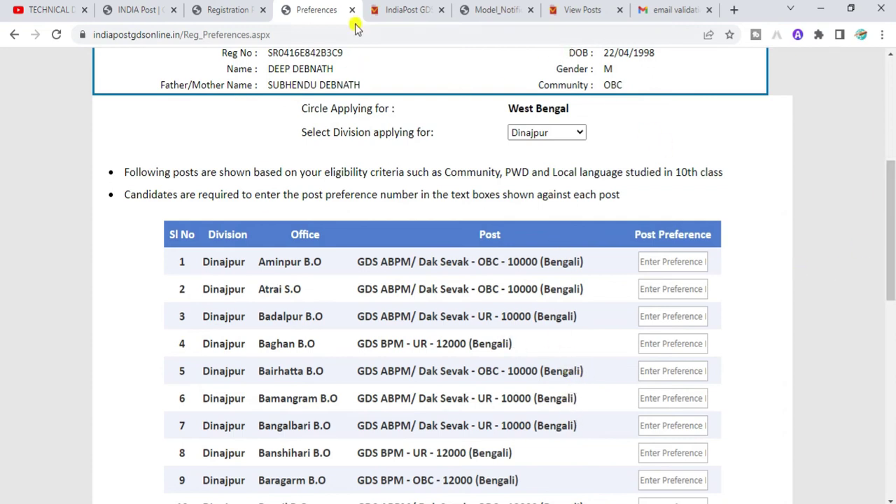
click(406, 10)
Switch from the model notification PDF to the table of available posts
mouse_move(574, 185)
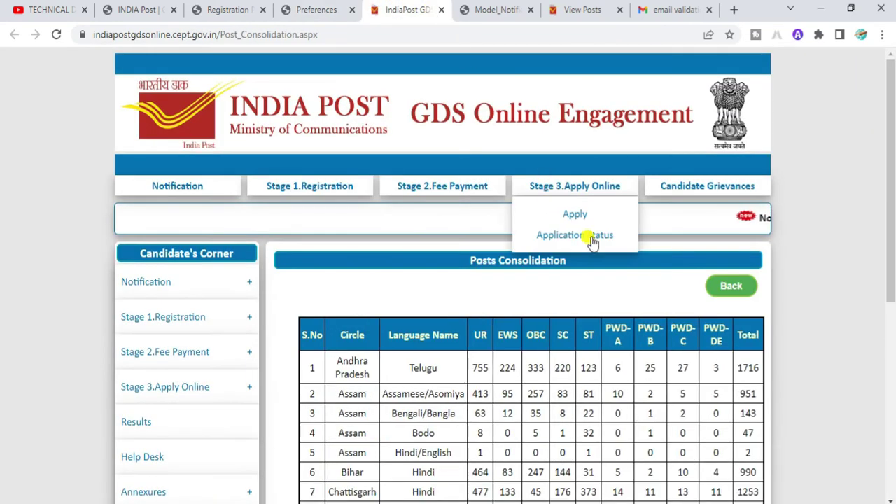
click(494, 10)
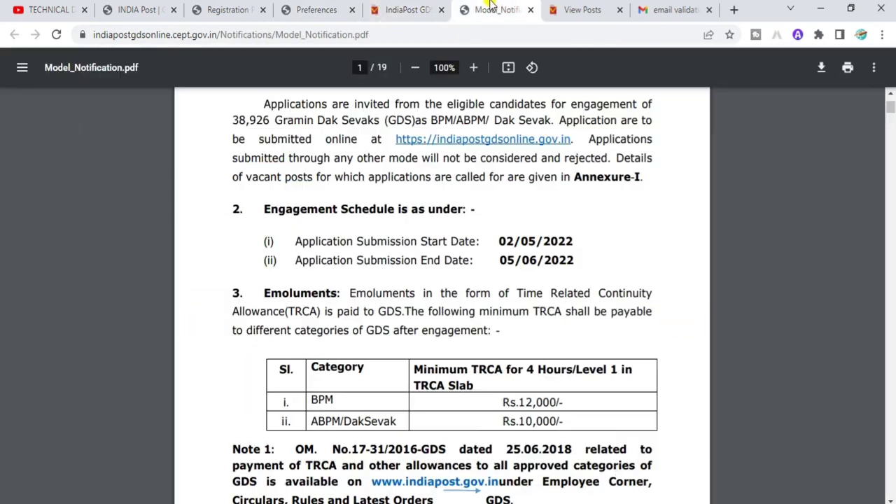
click(584, 8)
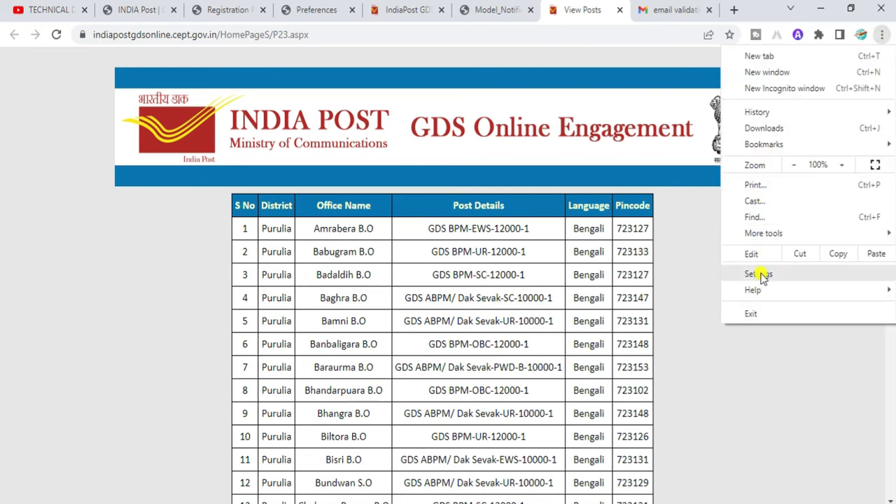
Search the posts page for the applicant's pincode prefix
mouse_move(757, 233)
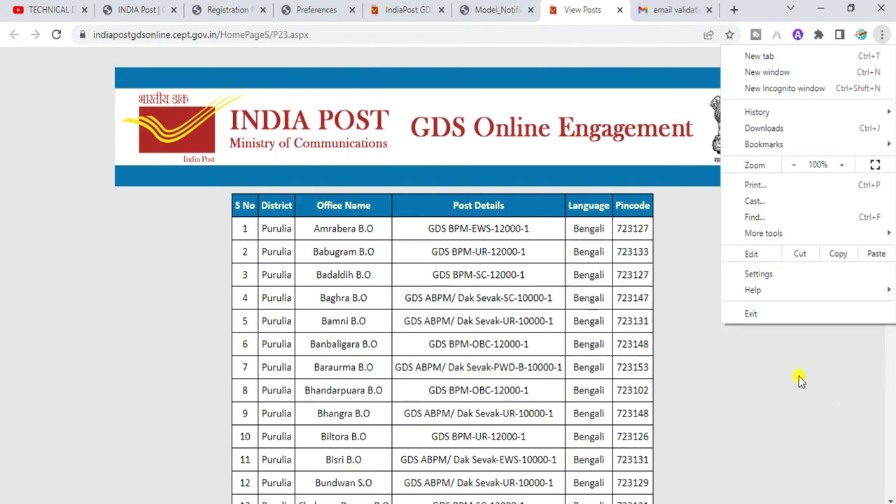
click(756, 218)
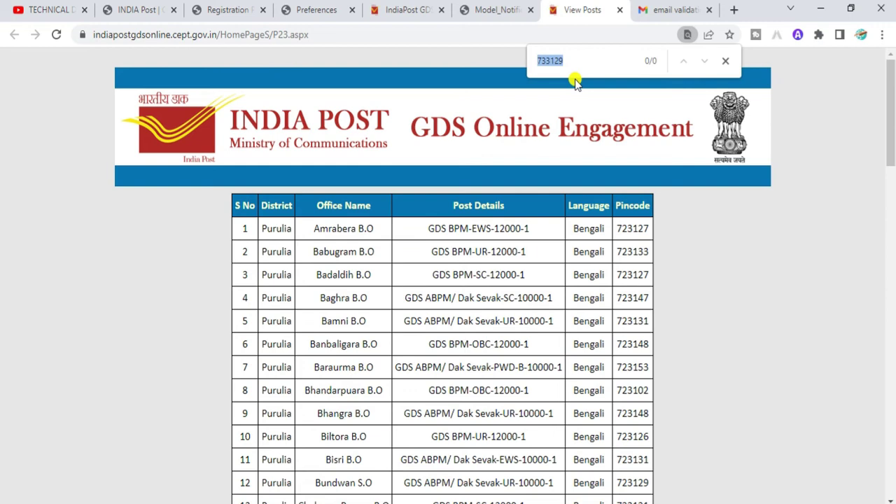
key(BackSpace)
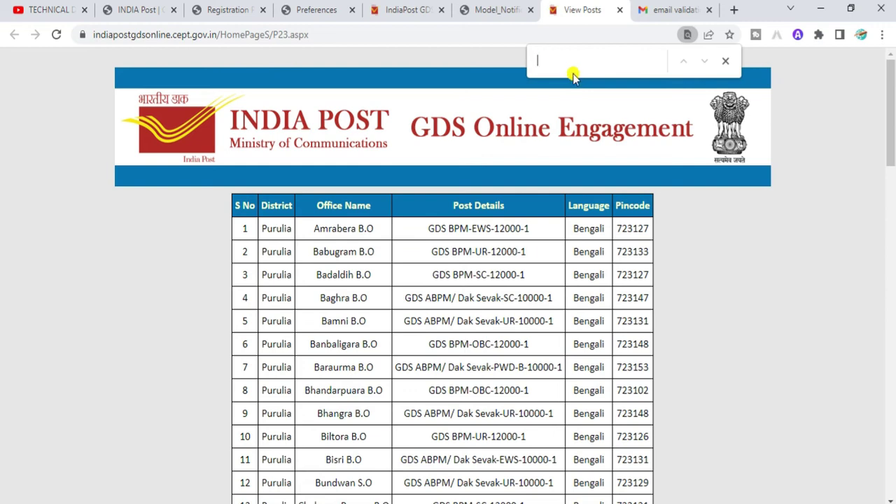
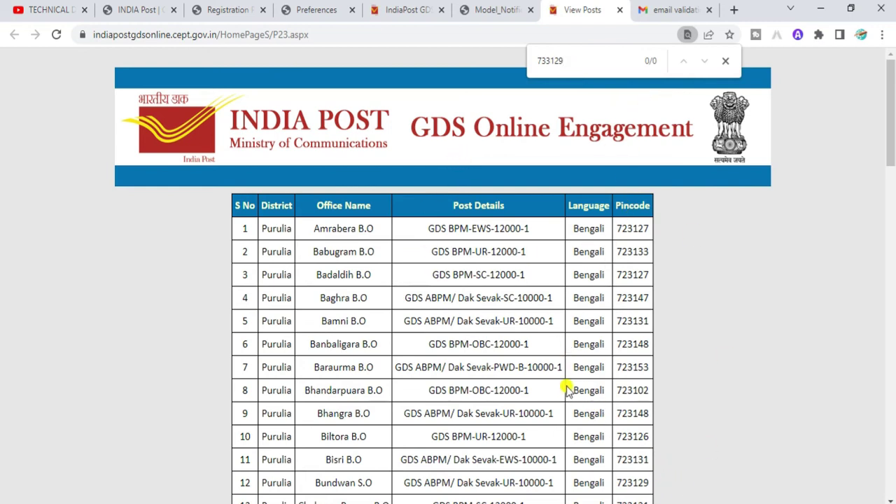
scroll(567, 390, down, 4)
scroll(480, 352, up, 4)
Return to the Purulia post list and close the pincode search
click(415, 5)
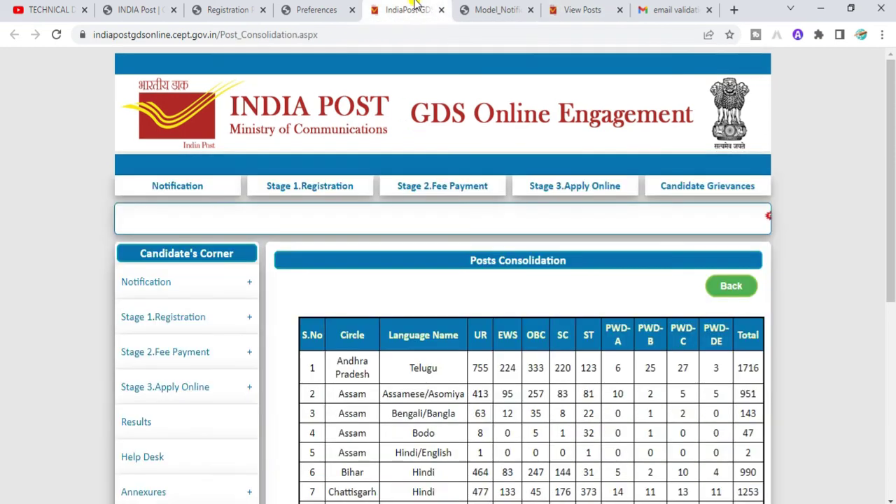
click(569, 10)
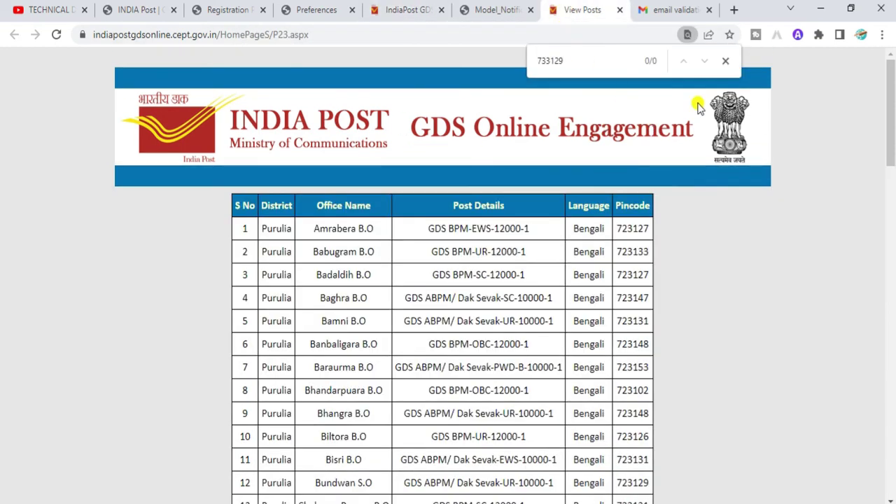
click(725, 61)
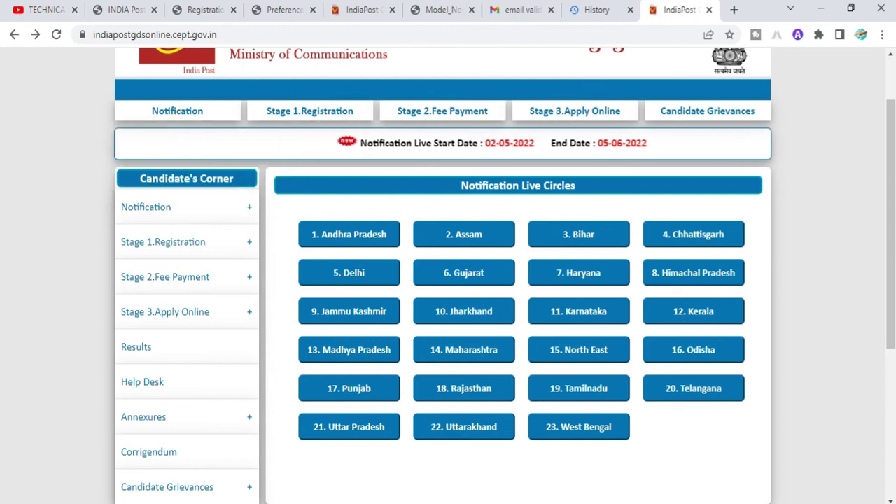
Under 23. West Bengal, choose the Dinajpur division and view all its posts
click(583, 432)
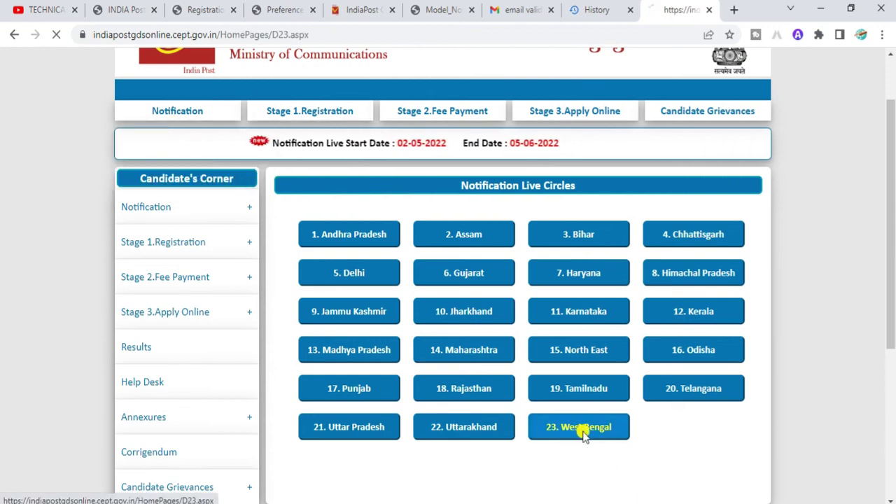
drag(890, 279, 891, 320)
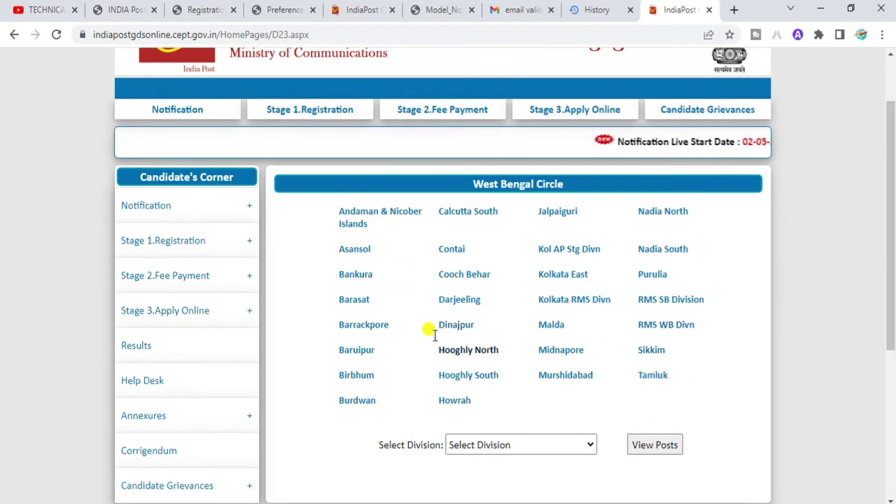
click(484, 445)
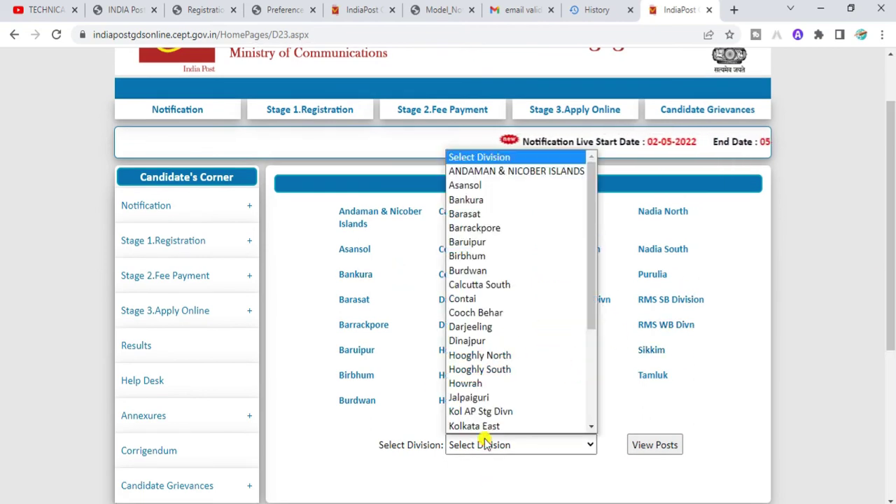
scroll(515, 322, down, 4)
scroll(518, 315, up, 4)
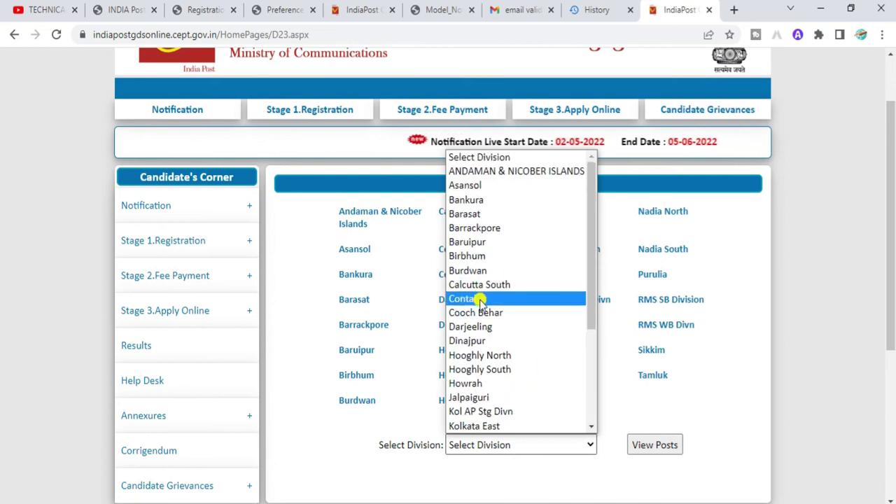
click(467, 340)
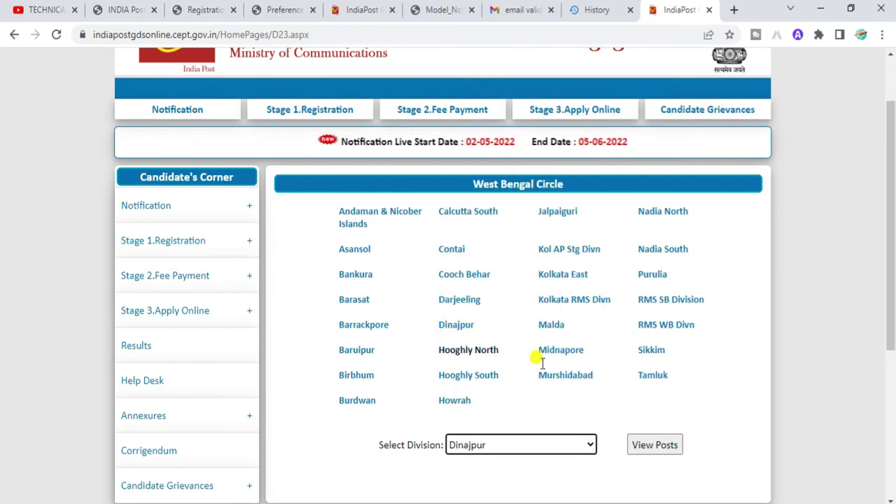
click(672, 445)
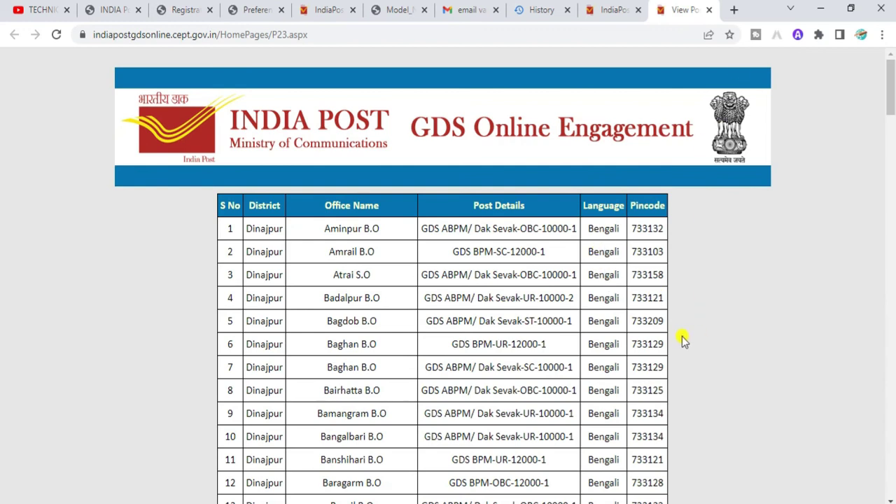
key(ctrl+f)
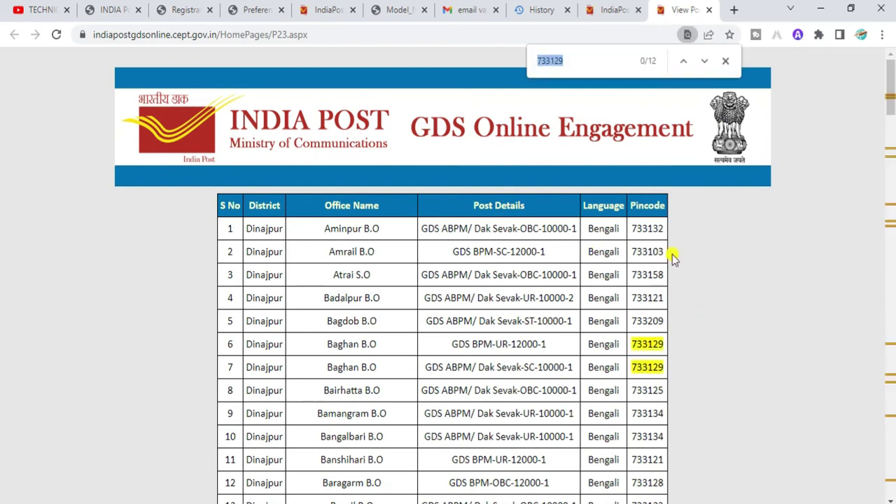
click(704, 61)
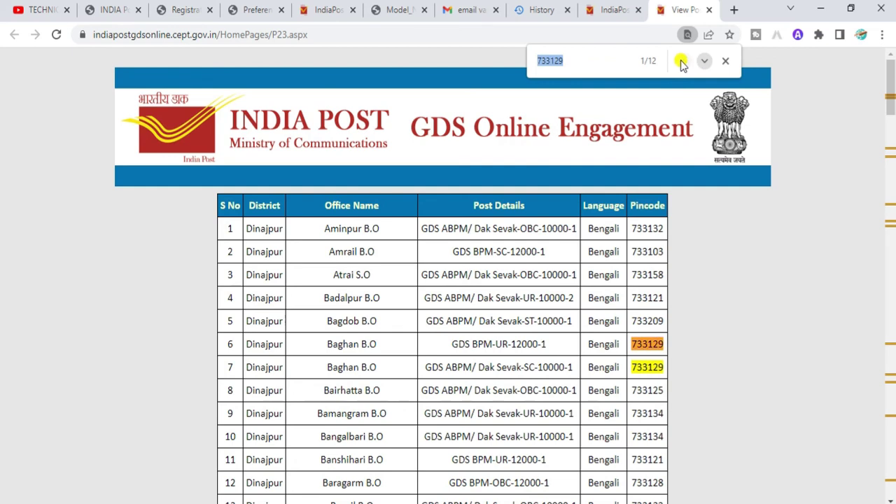
click(683, 60)
click(705, 61)
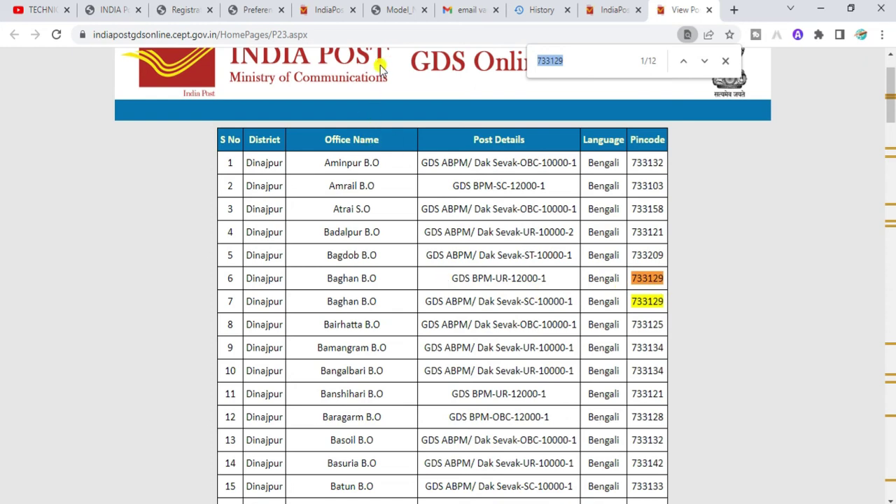
click(253, 10)
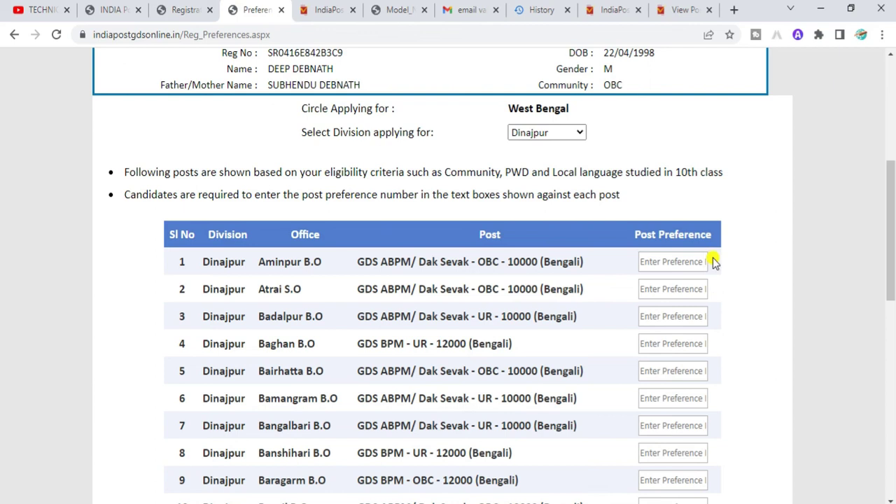
Close the History page and place the Dinajpur post list beside the preference form
click(567, 10)
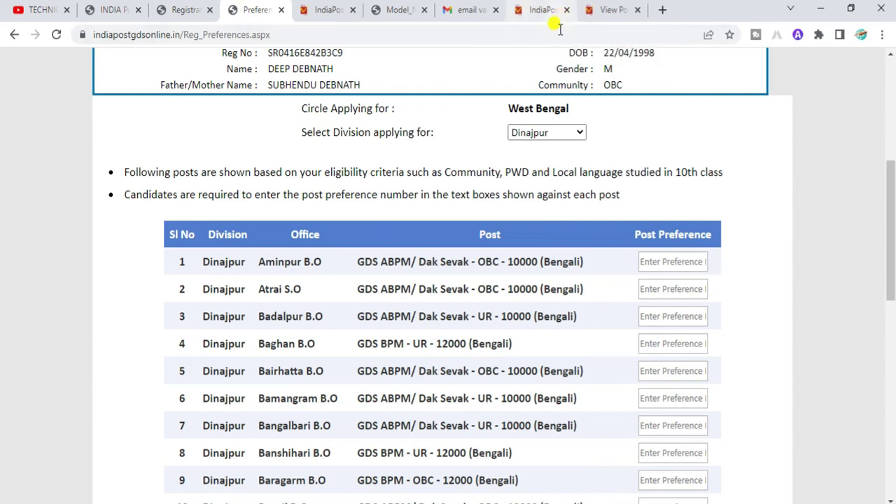
drag(623, 8, 323, 10)
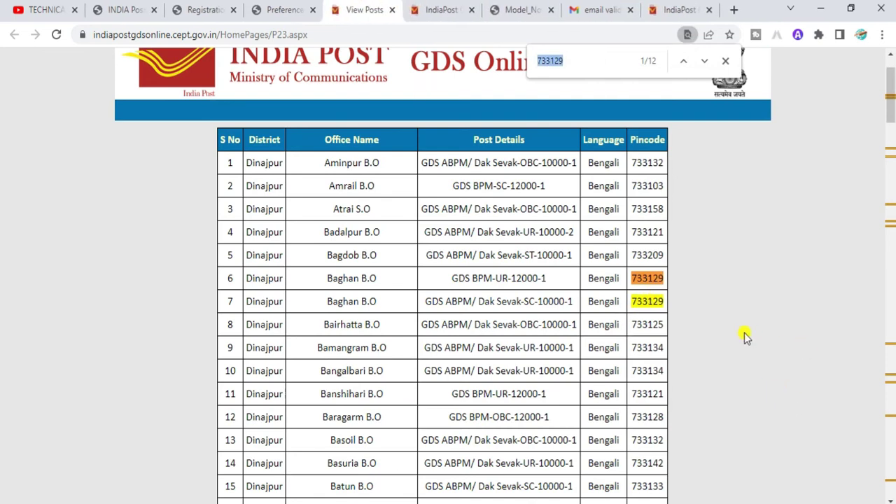
key(ctrl+shift+Tab)
key(ctrl+Tab)
key(ctrl+shift+Tab)
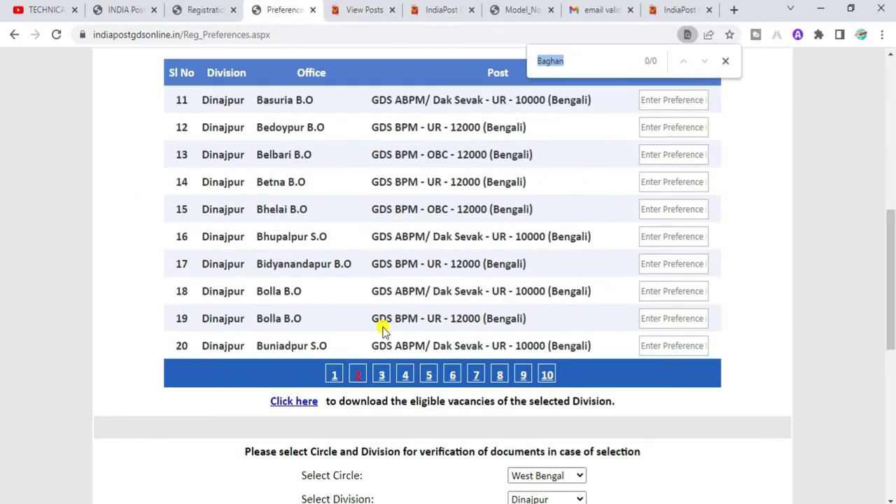
Flip through the preference table pages while cross-checking offices in the Dinajpur post list
click(452, 375)
key(ctrl+Tab)
key(ctrl+shift+Tab)
key(ctrl+Tab)
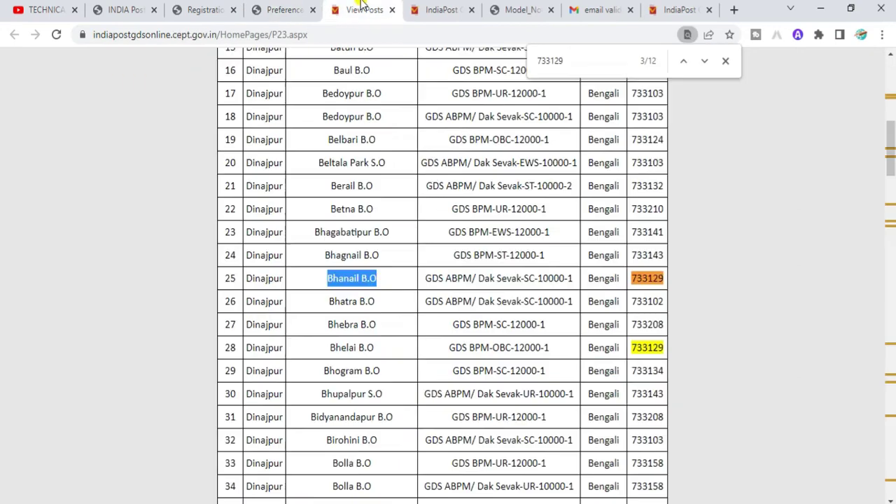
key(ctrl+shift+Tab)
click(451, 375)
click(547, 375)
Enter preference 2 on table page 2 and preference 3 in row 29 on page 3
key(ctrl+Tab)
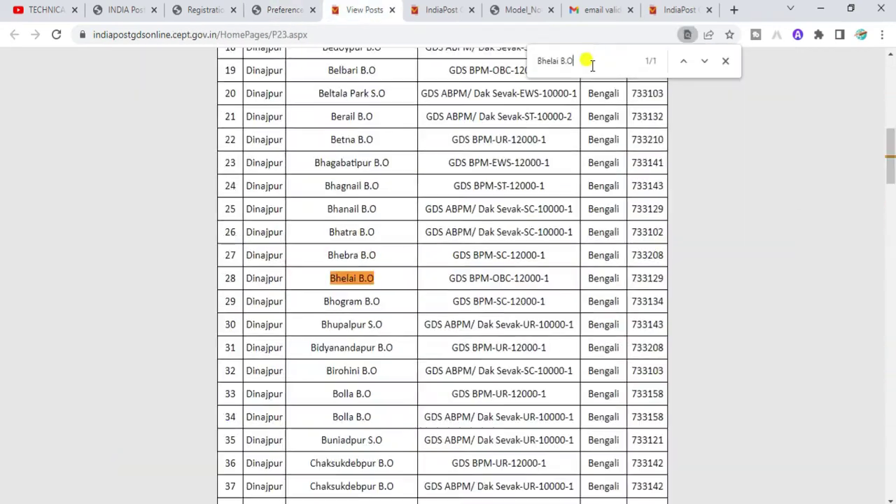
key(ctrl+shift+Tab)
click(357, 375)
click(672, 209)
text(2)
key(ctrl+Tab)
key(ctrl+shift+Tab)
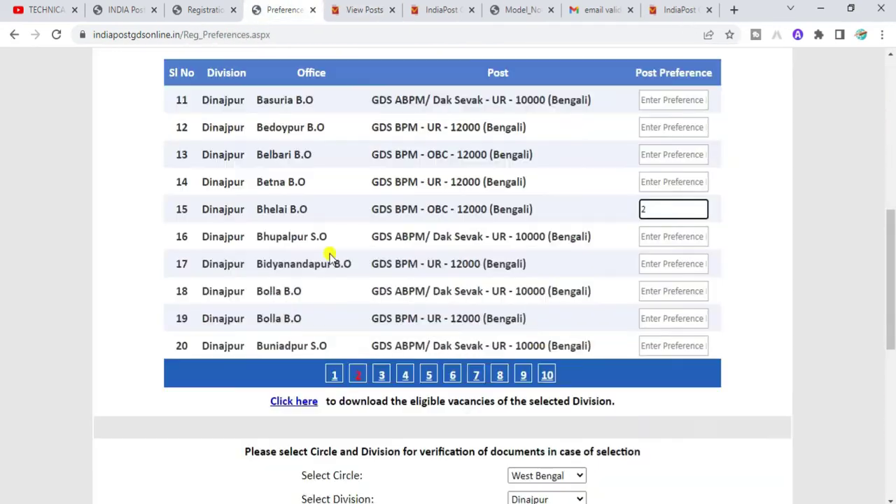
click(381, 375)
click(673, 318)
text(3)
Search the post list for Gobindapur B.O, then for pincode 73312
click(406, 375)
key(ctrl+Tab)
key(ctrl+shift+Tab)
key(ctrl+Tab)
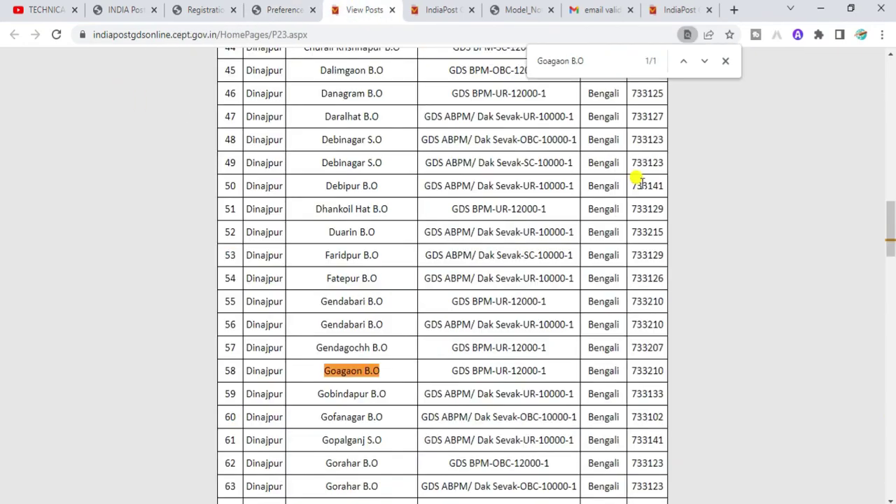
text(Gobindapur B.O)
key(ctrl+a)
text(73312)
key(ctrl+shift+Tab)
Enter preference 6 for Fatepur B.O on page 4 of the preference table
click(476, 375)
click(523, 375)
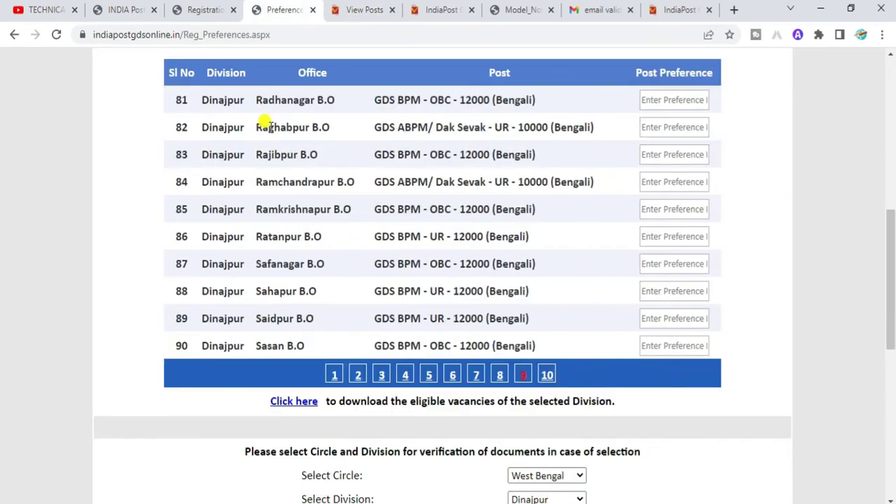
click(333, 375)
click(405, 375)
click(673, 236)
text(6)
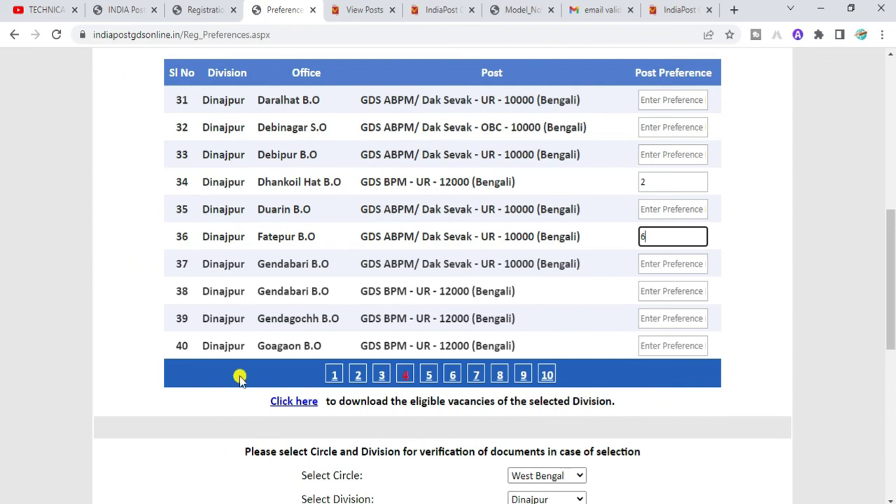
scroll(892, 258, down, 1)
scroll(892, 257, down, 2)
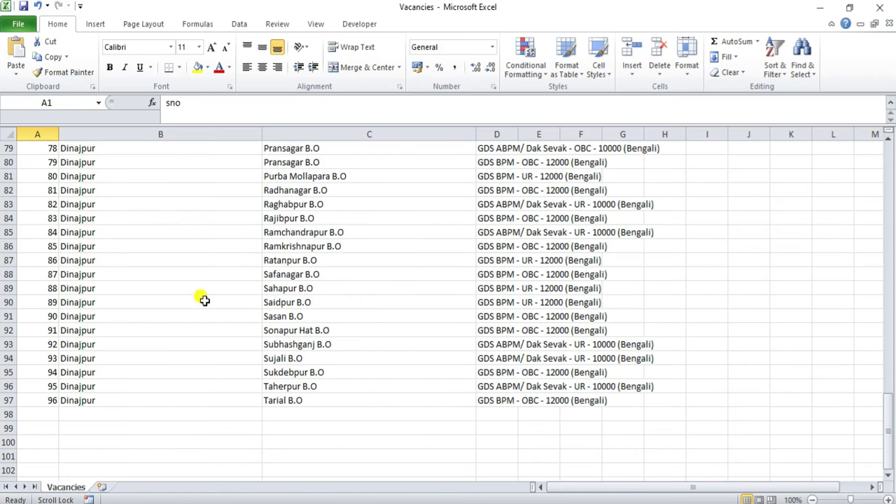
scroll(406, 315, up, 20)
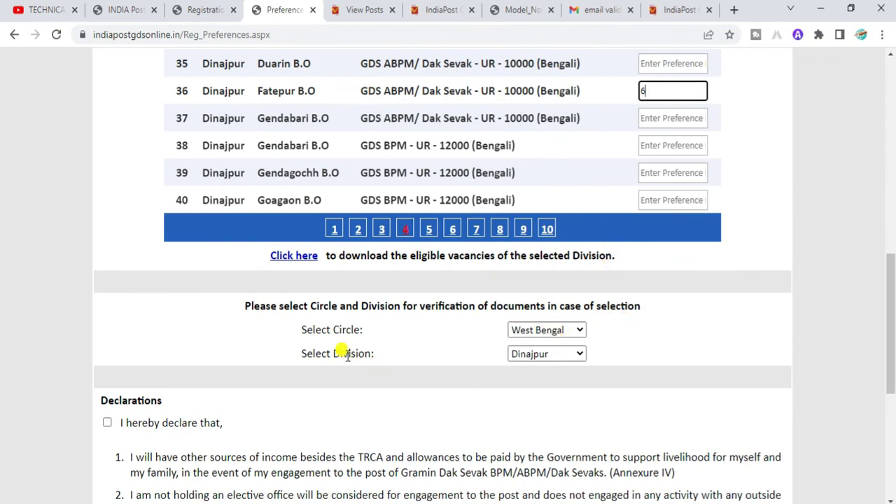
Tick the 'I hereby declare that' checkbox and submit the application with Save & Print
scroll(862, 343, down, 3)
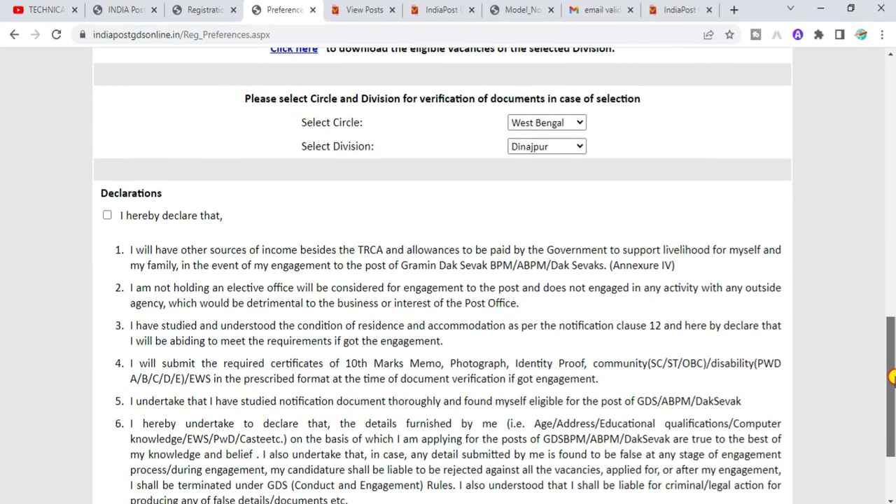
click(107, 217)
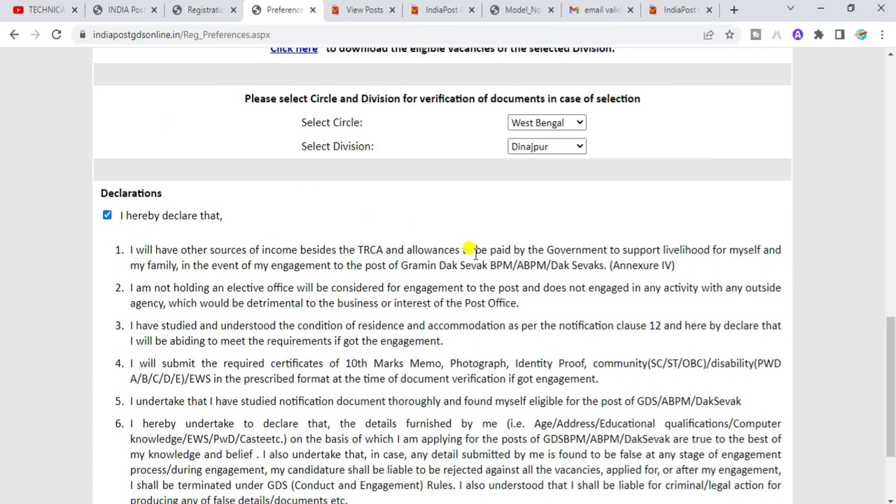
scroll(850, 333, down, 2)
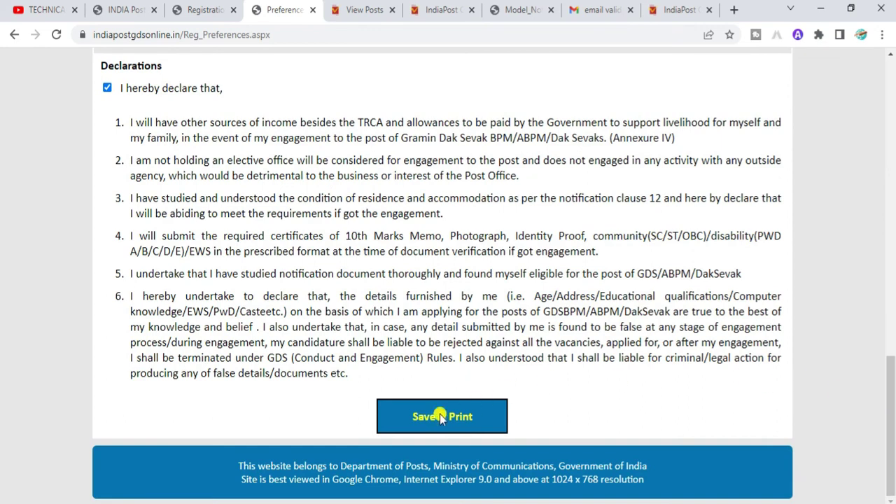
click(440, 415)
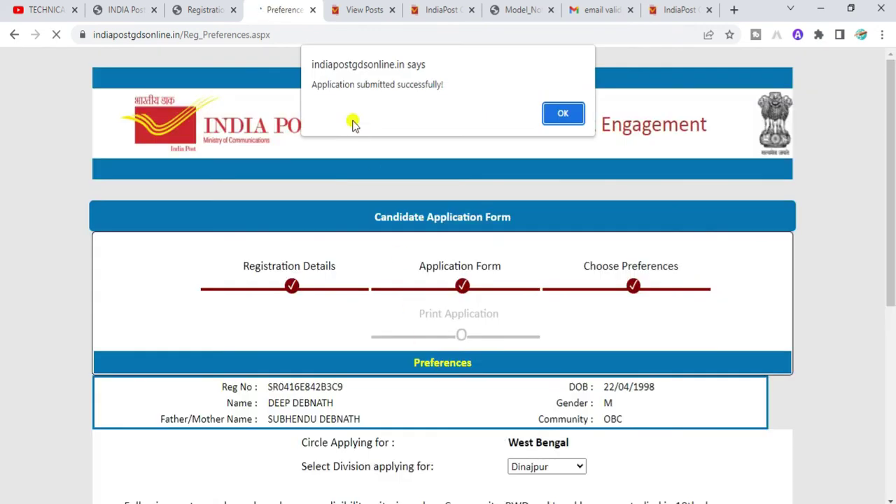